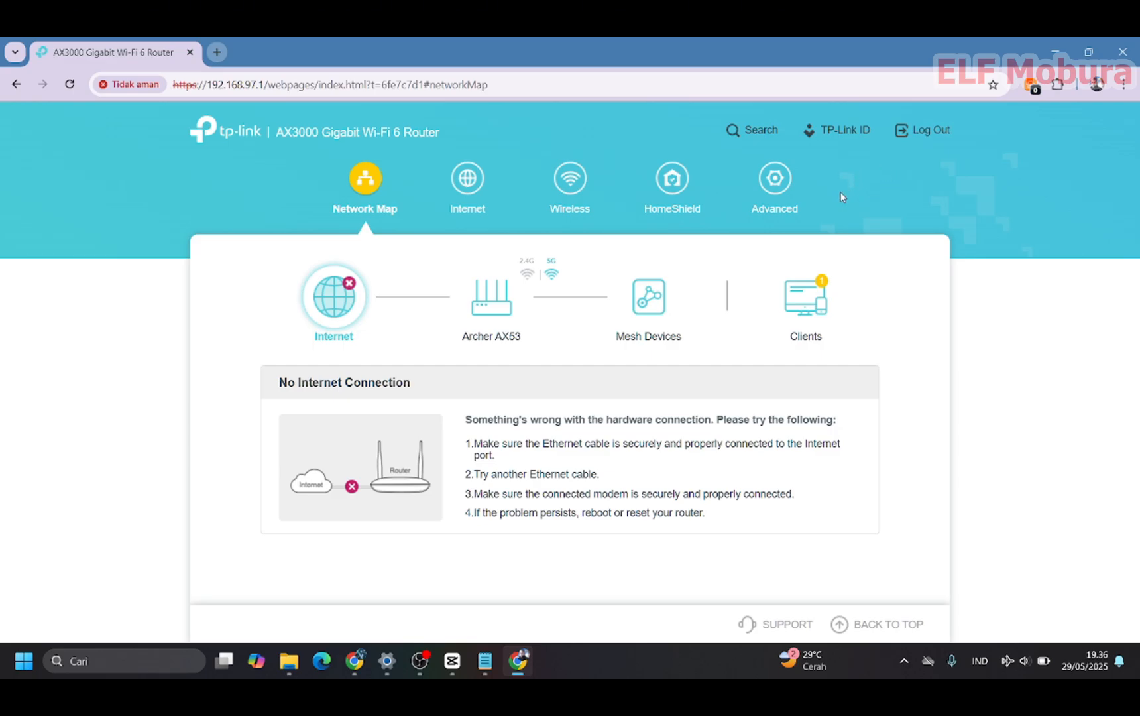
# Open the advanced wireless settings and examine the 5GHz network's name and Hide SSID option.
pyautogui.click(775, 179)
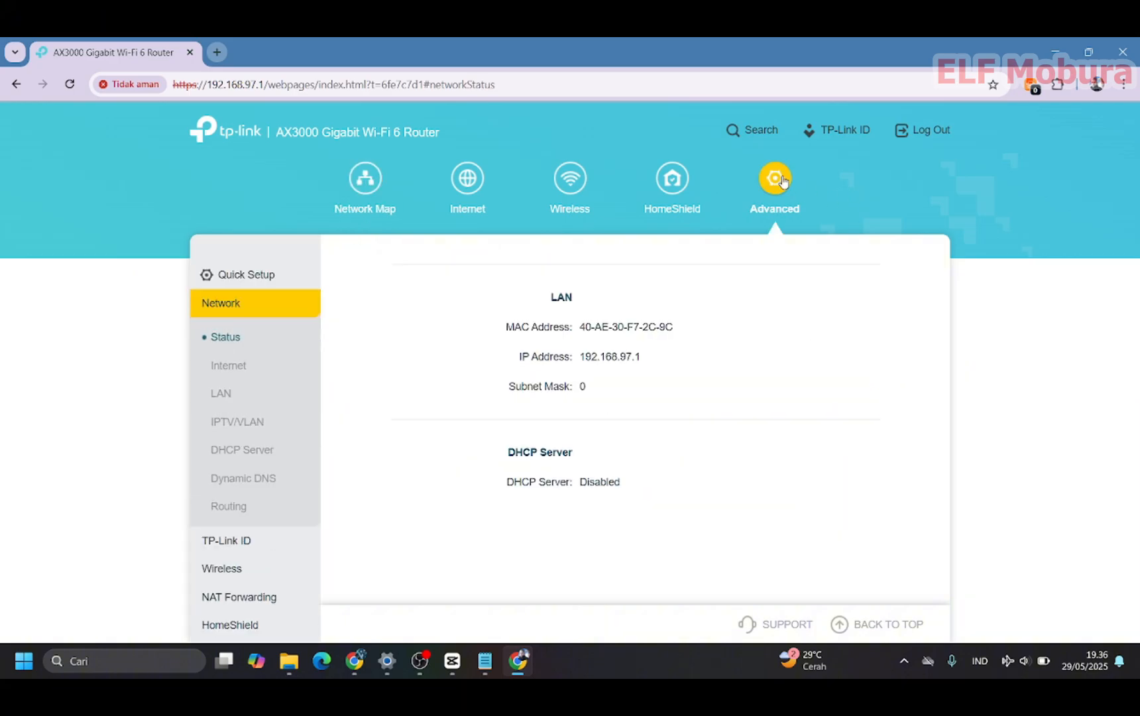
pyautogui.click(224, 570)
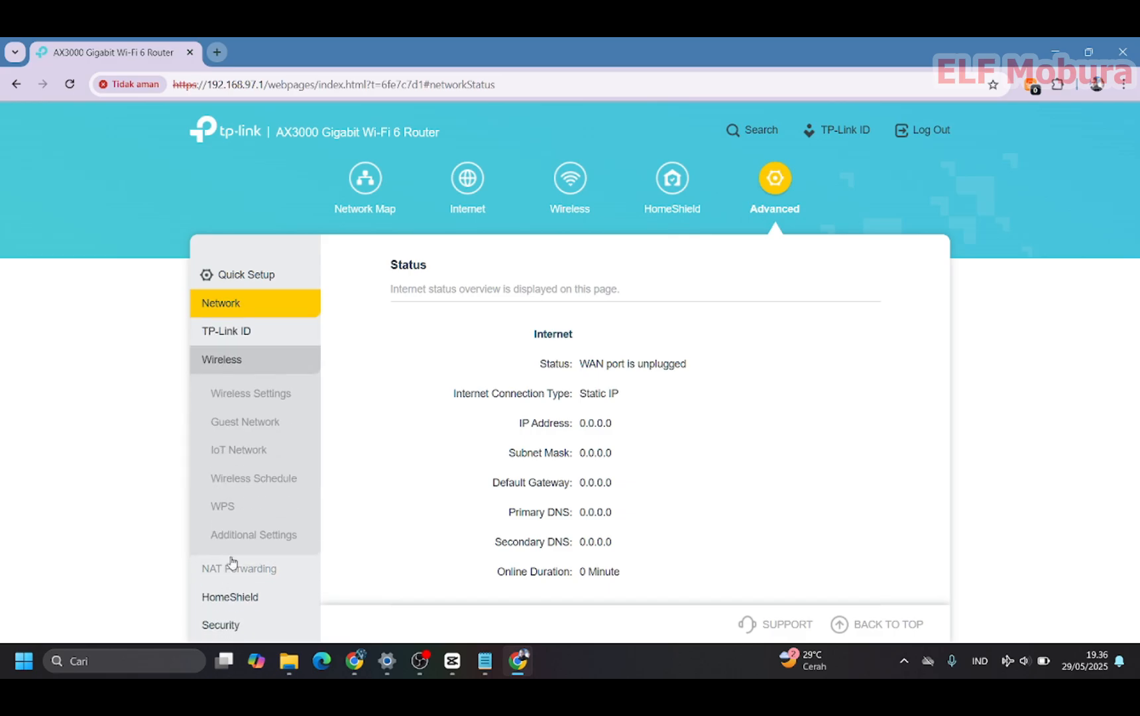
pyautogui.click(279, 396)
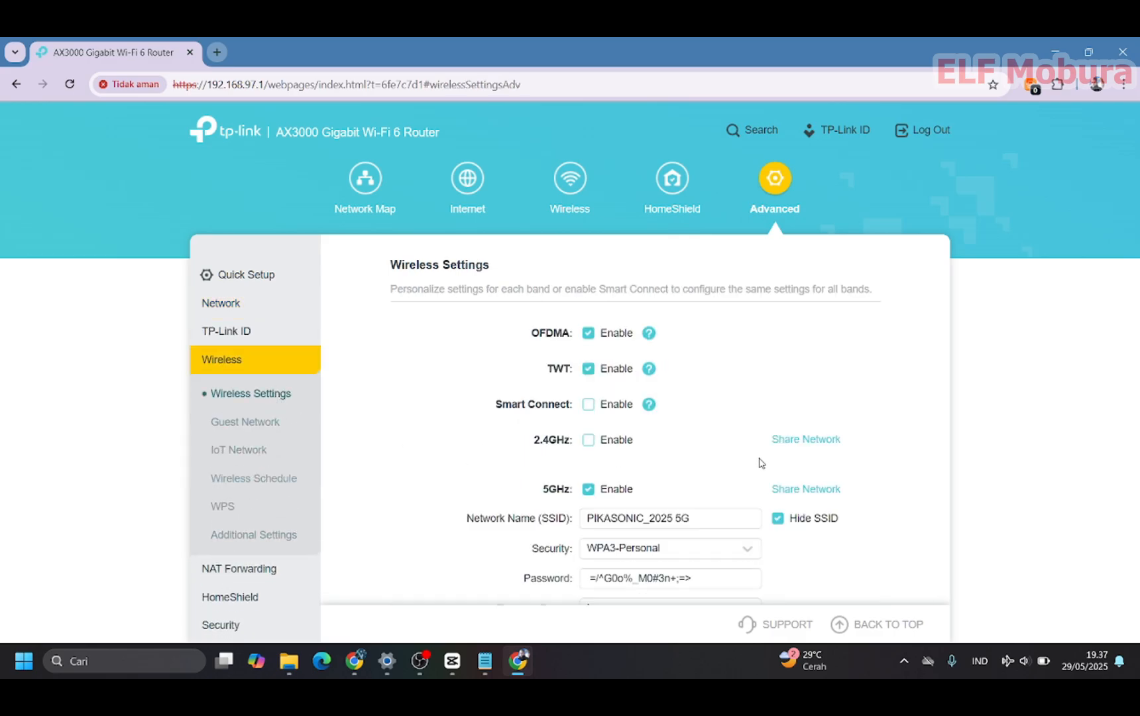
pyautogui.scroll(-2, 762, 463)
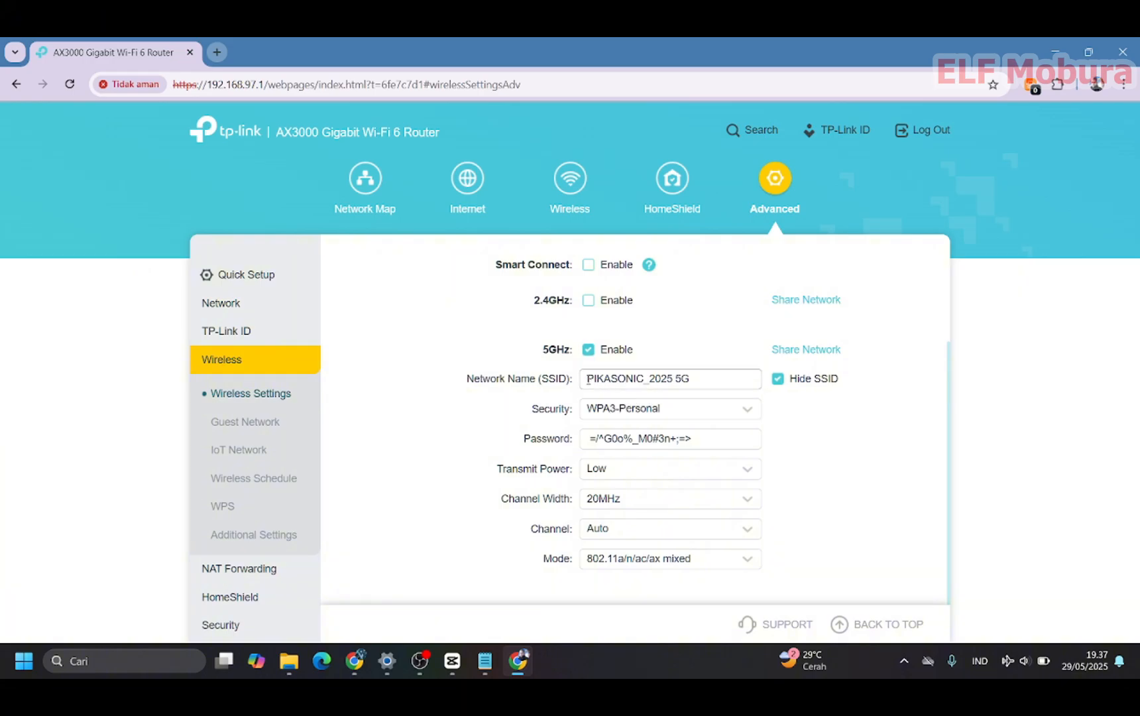
pyautogui.moveTo(588, 378); pyautogui.dragTo(692, 381)
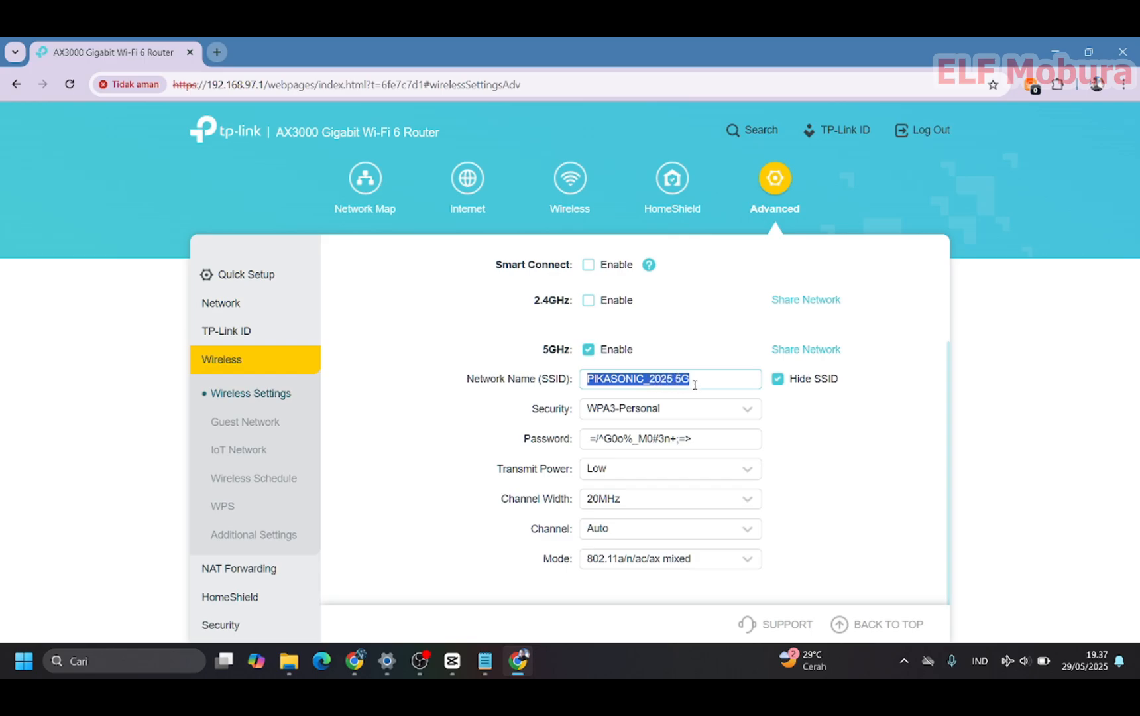
pyautogui.click(691, 380)
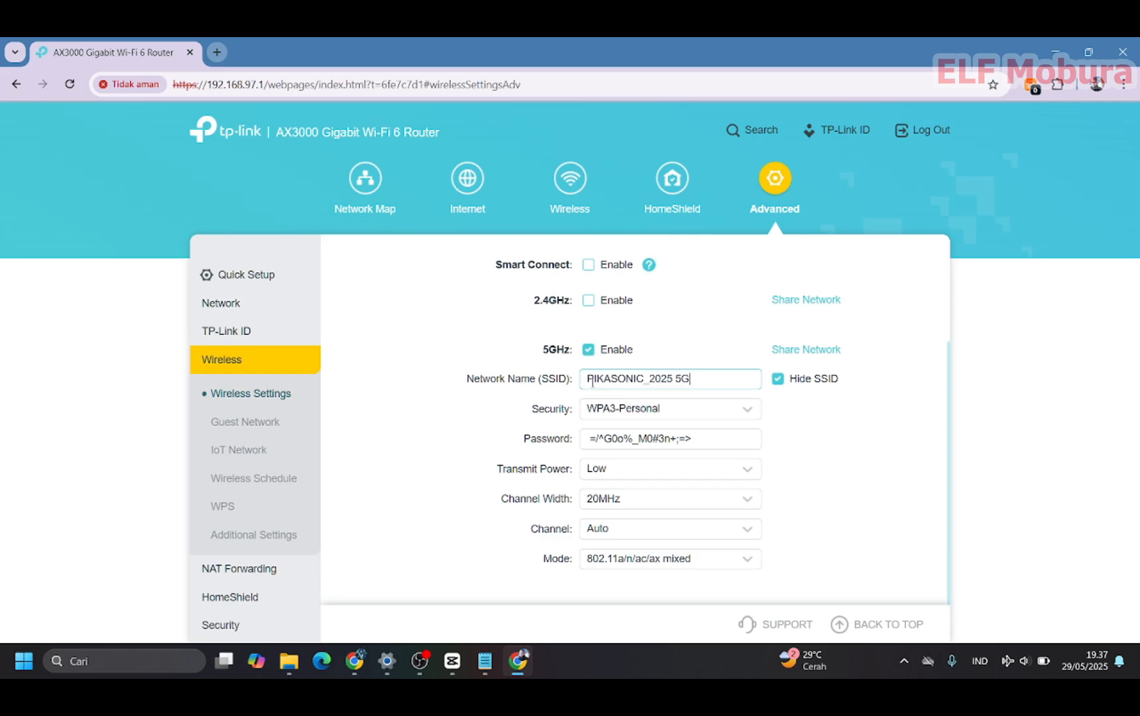
pyautogui.moveTo(588, 382); pyautogui.dragTo(644, 381)
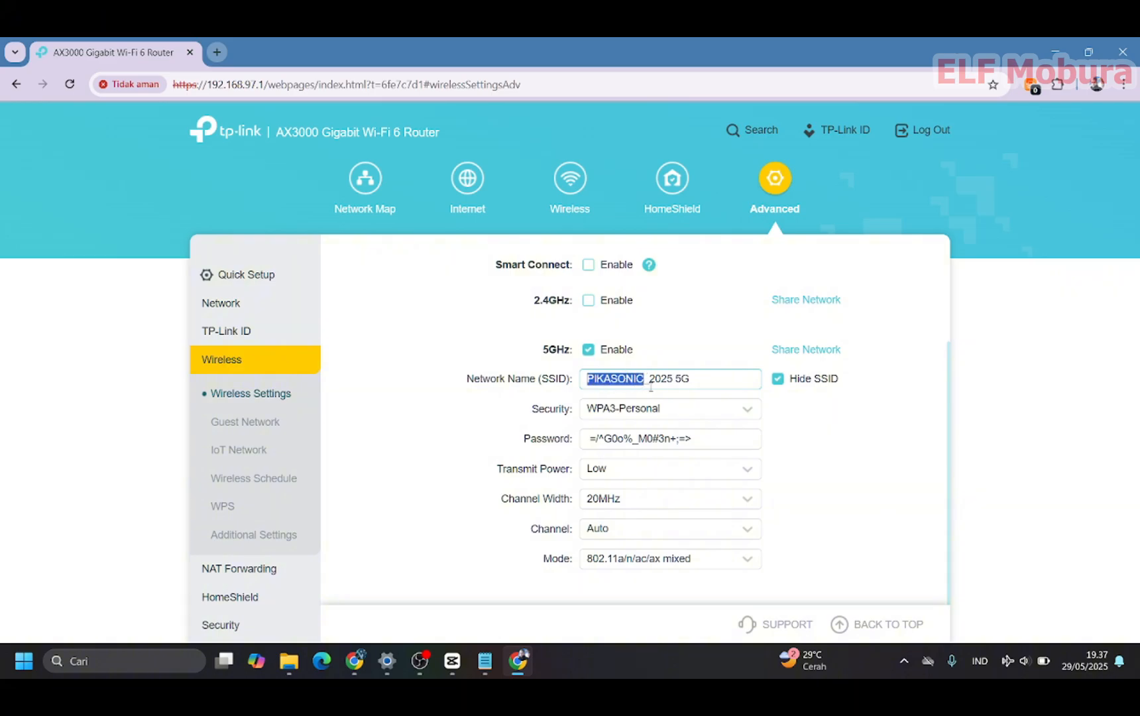
pyautogui.click(793, 424)
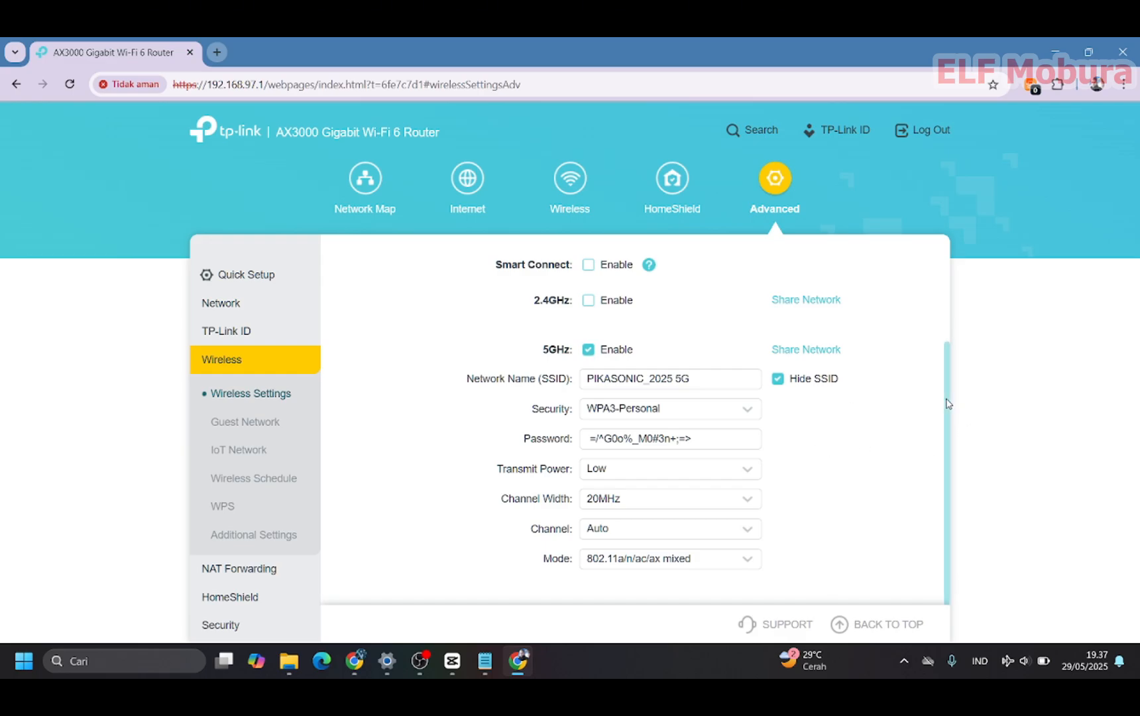
pyautogui.moveTo(948, 403)
pyautogui.mouseDown()
pyautogui.moveTo(948, 383)
pyautogui.moveTo(948, 410)
pyautogui.mouseUp()
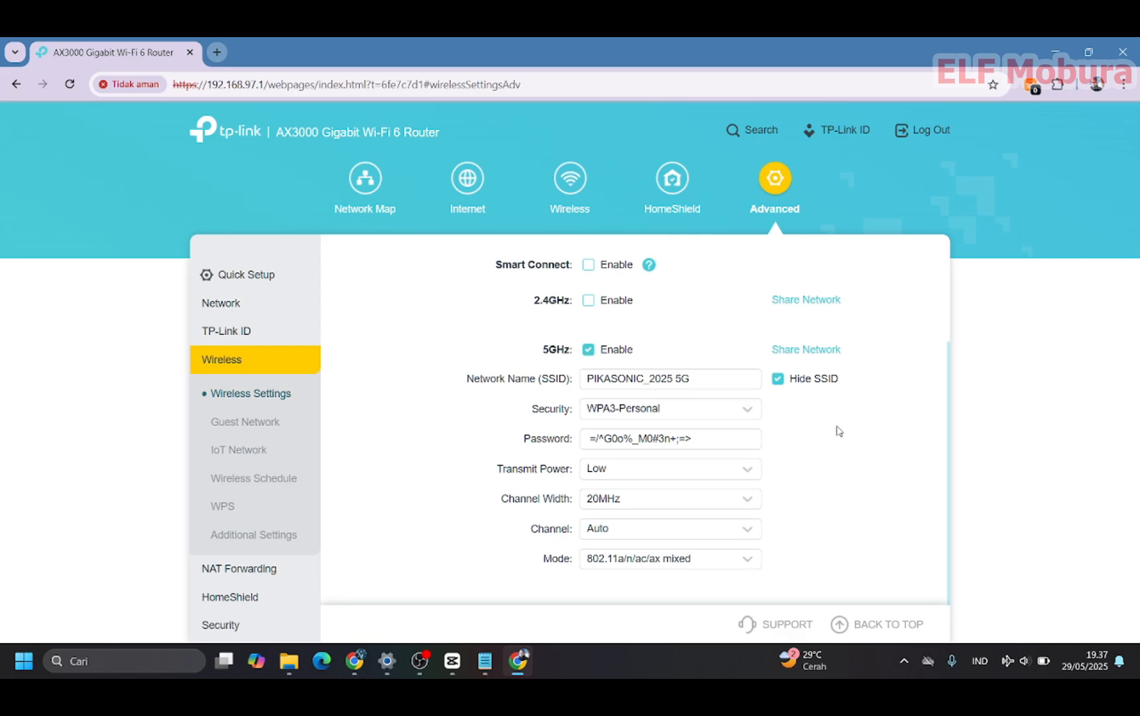
# Review the security types offered for the 5GHz network without changing the selection.
pyautogui.click(701, 416)
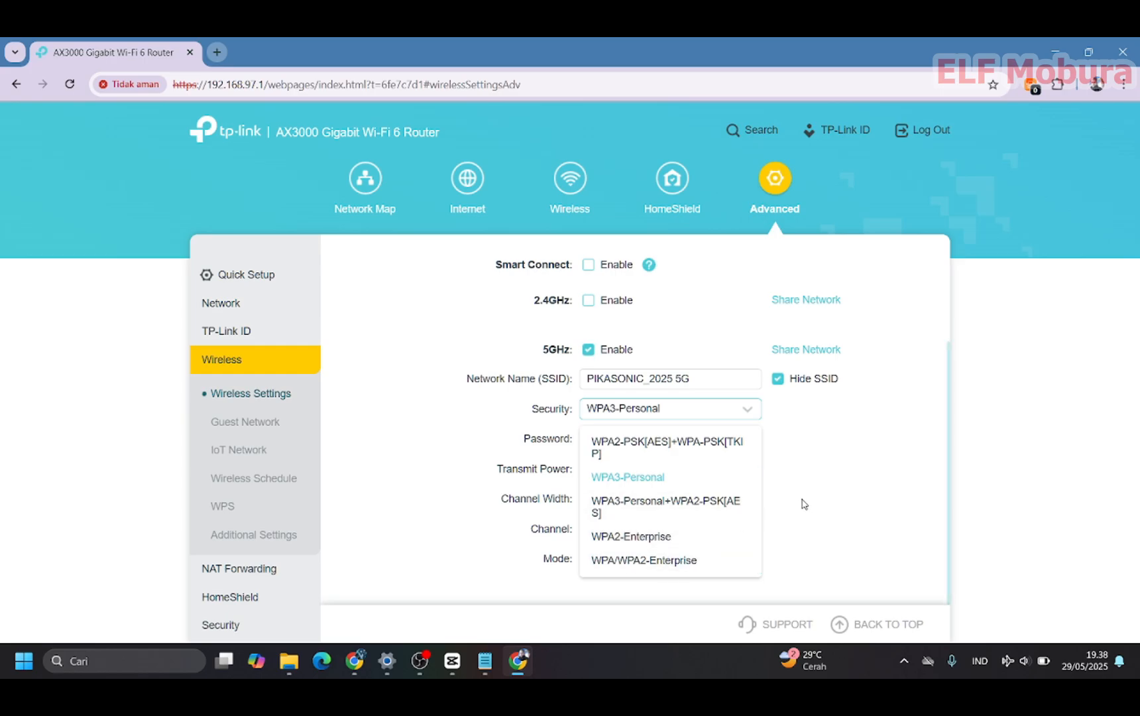
pyautogui.moveTo(756, 507)
pyautogui.mouseDown()
pyautogui.moveTo(759, 453)
pyautogui.moveTo(756, 519)
pyautogui.mouseUp()
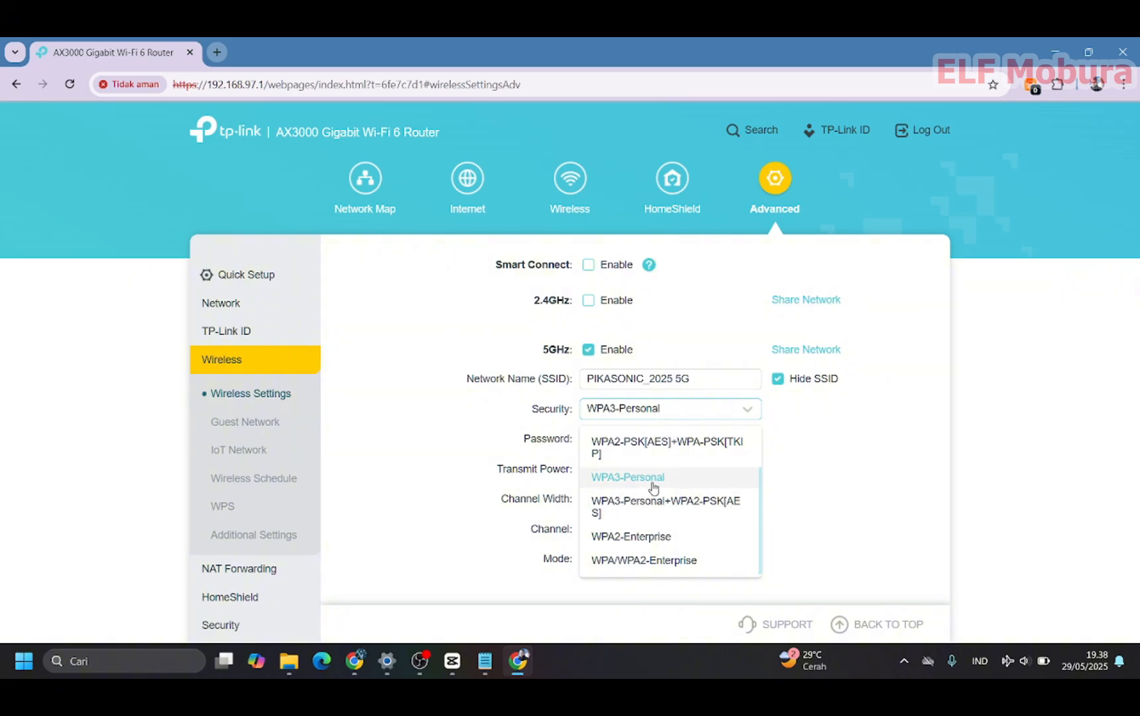
pyautogui.moveTo(762, 517); pyautogui.dragTo(758, 448)
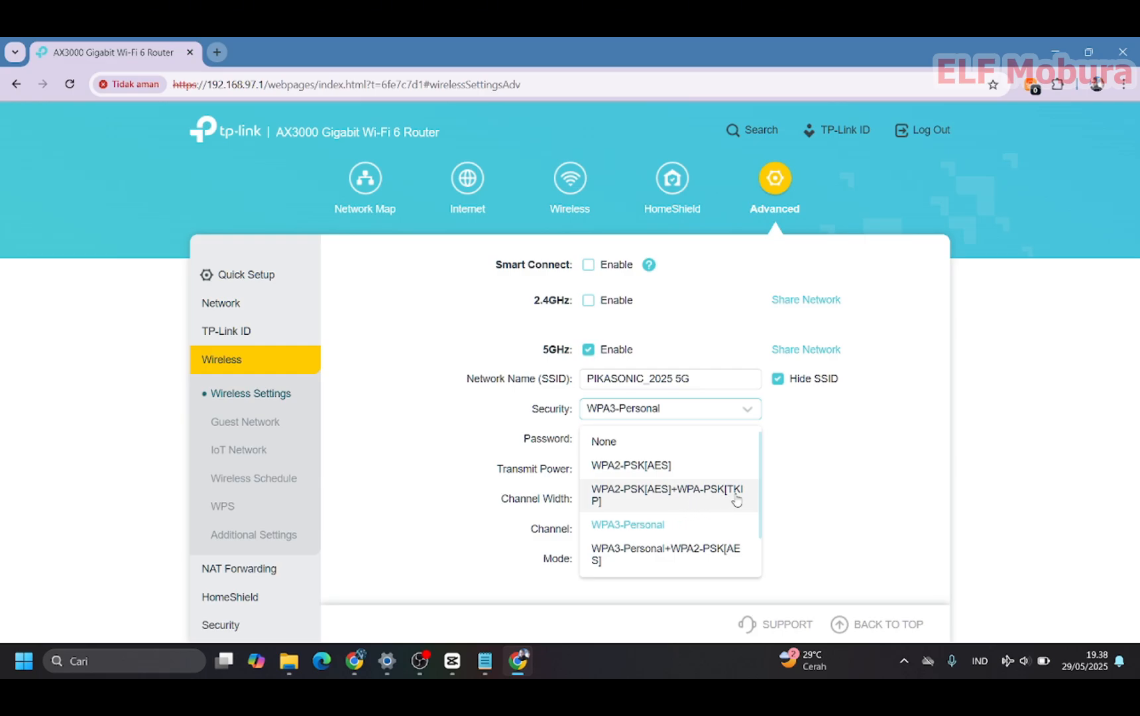
pyautogui.scroll(-2, 725, 484)
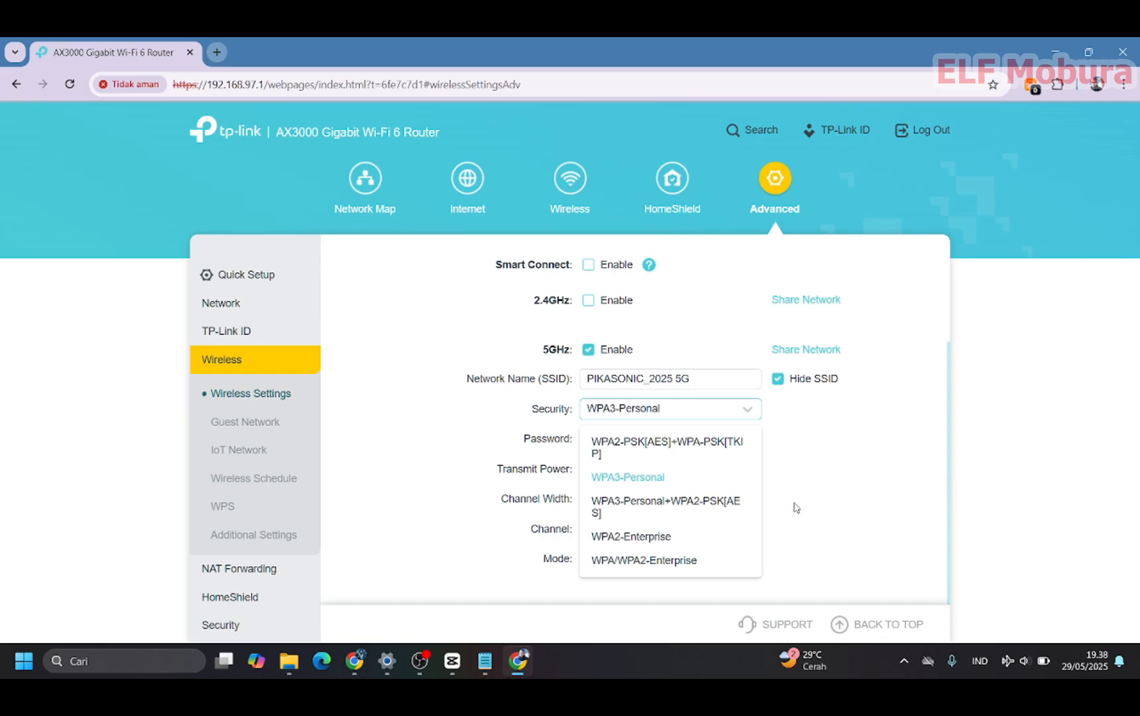
pyautogui.click(754, 409)
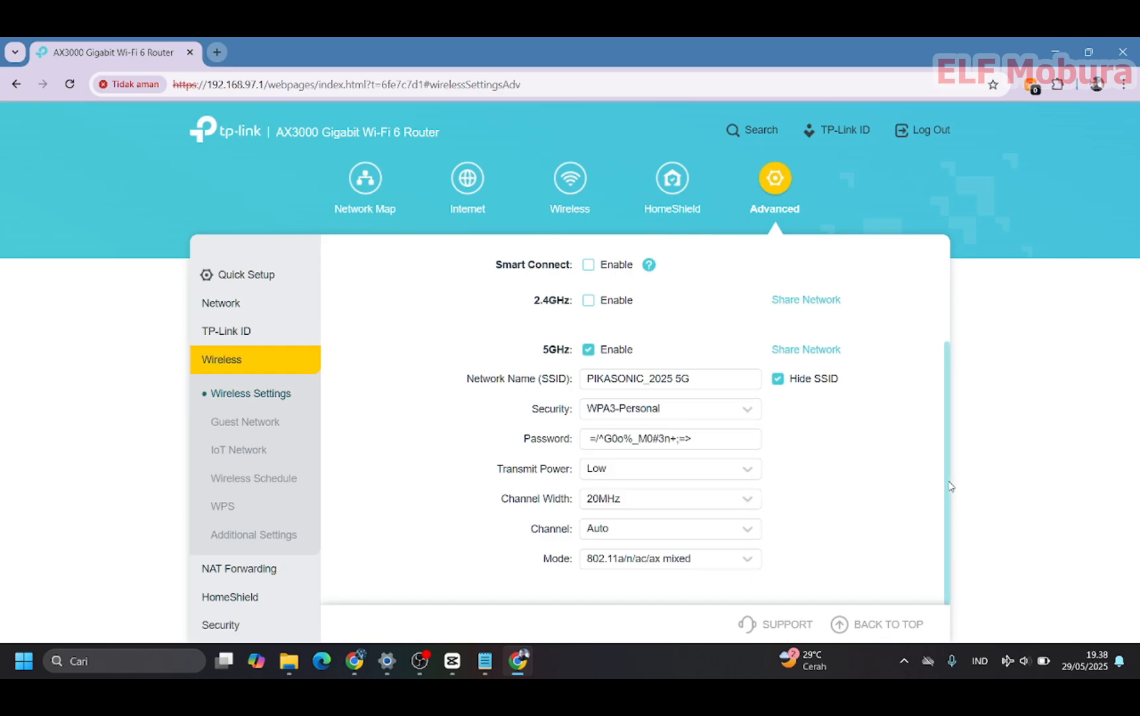
# Review the full wireless settings page, from OFDMA and TWT down to the 5GHz channel and mode.
pyautogui.moveTo(948, 487)
pyautogui.mouseDown()
pyautogui.moveTo(952, 408)
pyautogui.moveTo(945, 488)
pyautogui.mouseUp()
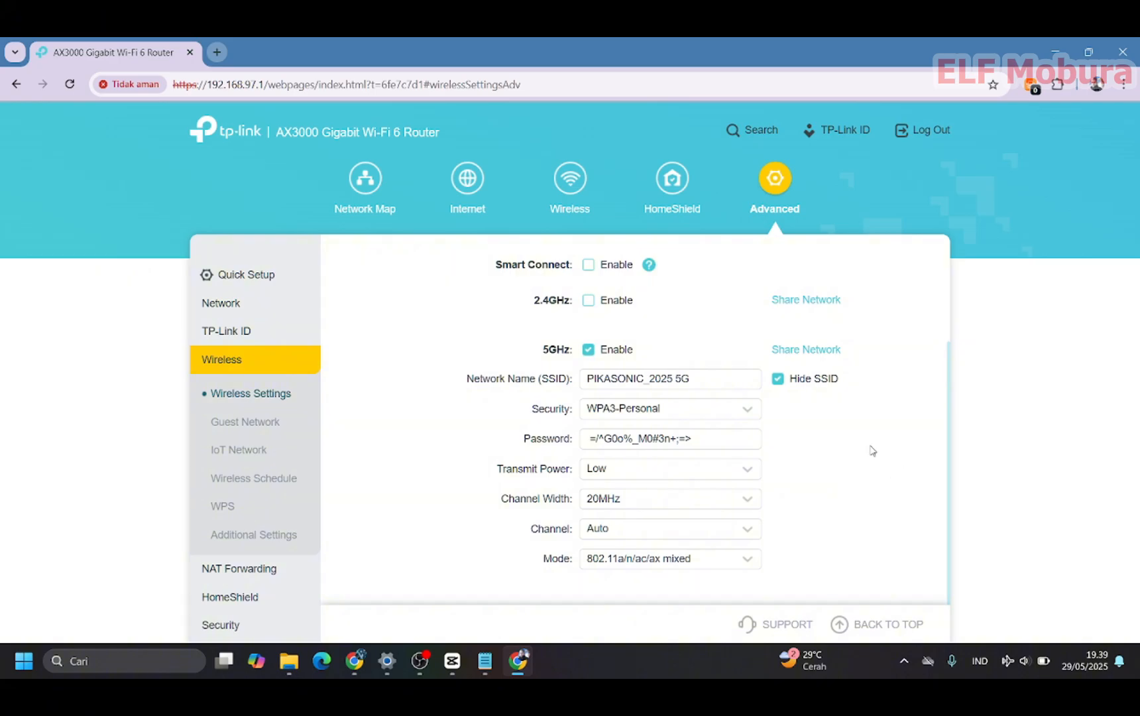
pyautogui.scroll(2, 871, 489)
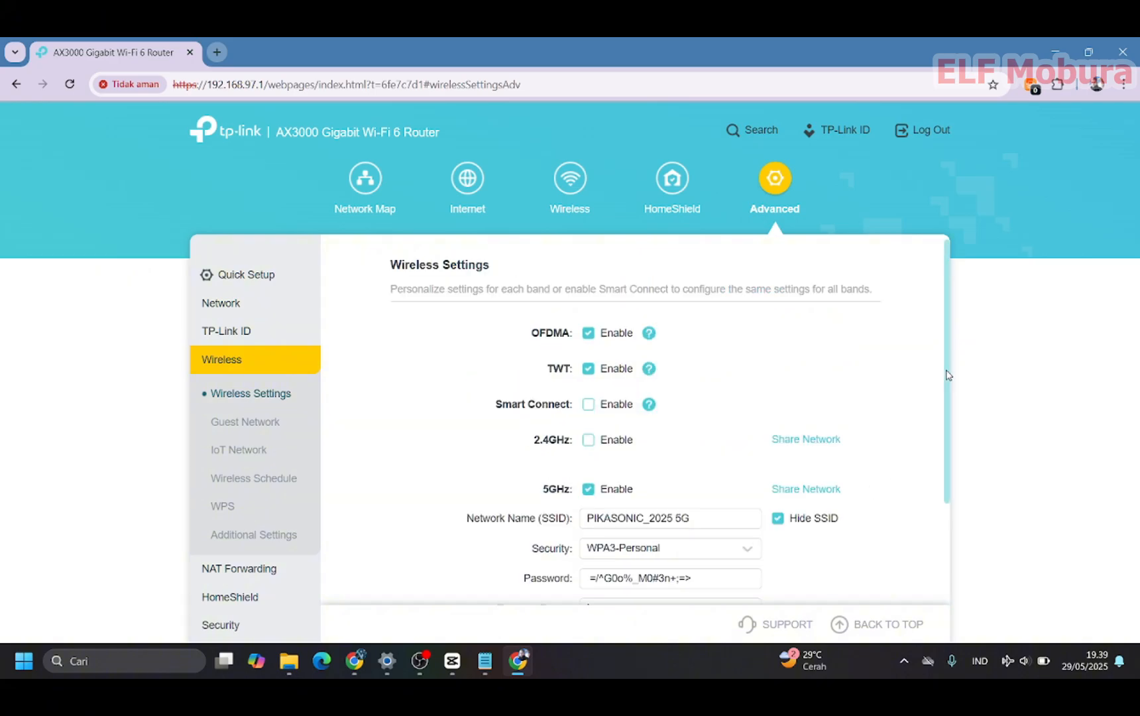
pyautogui.moveTo(946, 375); pyautogui.dragTo(931, 478)
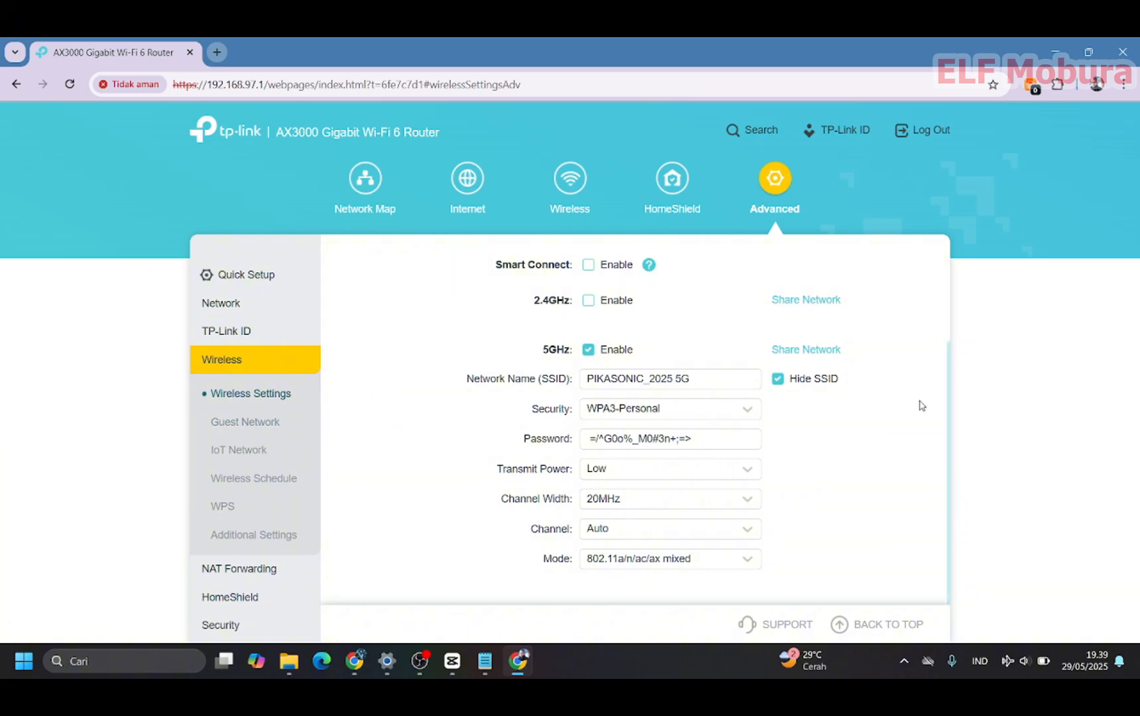
pyautogui.moveTo(949, 410); pyautogui.dragTo(946, 459)
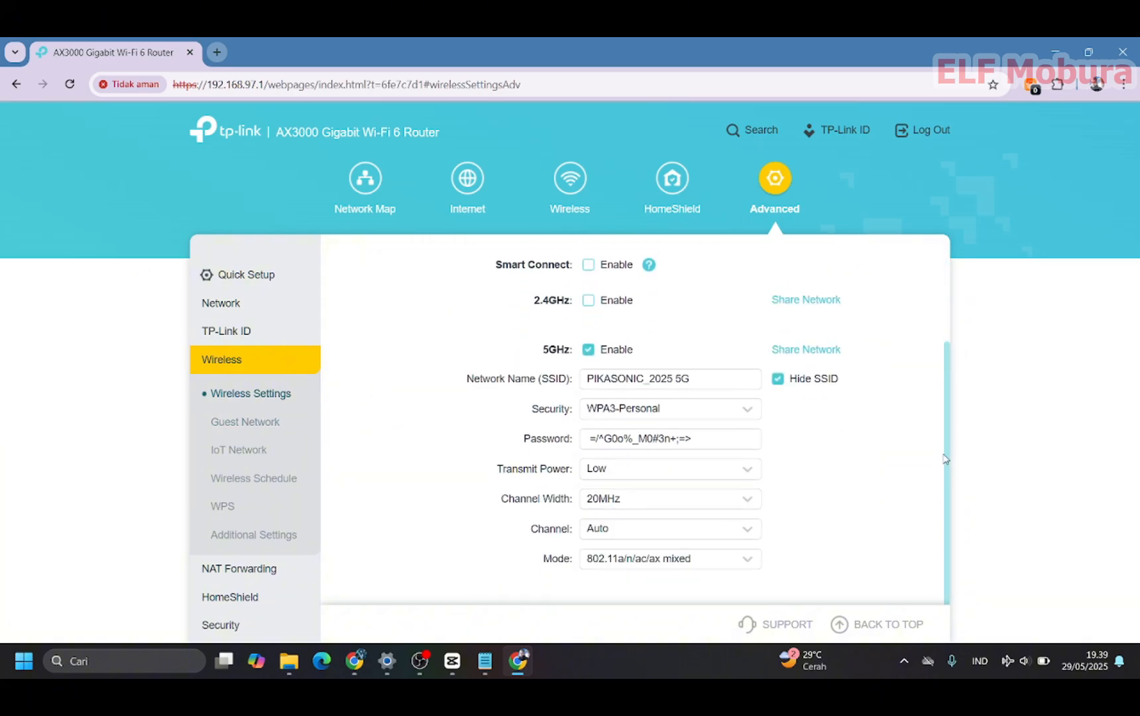
# Examine the router's firewall settings, then the Access Control mode and its list of devices.
pyautogui.click(263, 364)
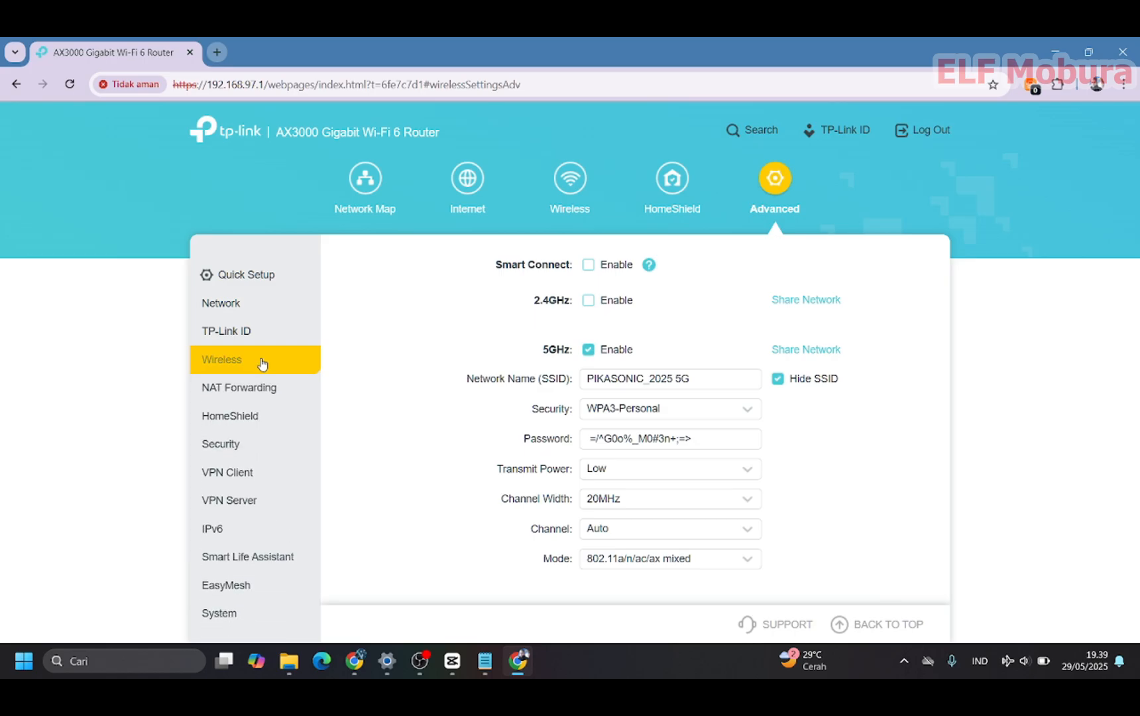
pyautogui.click(229, 445)
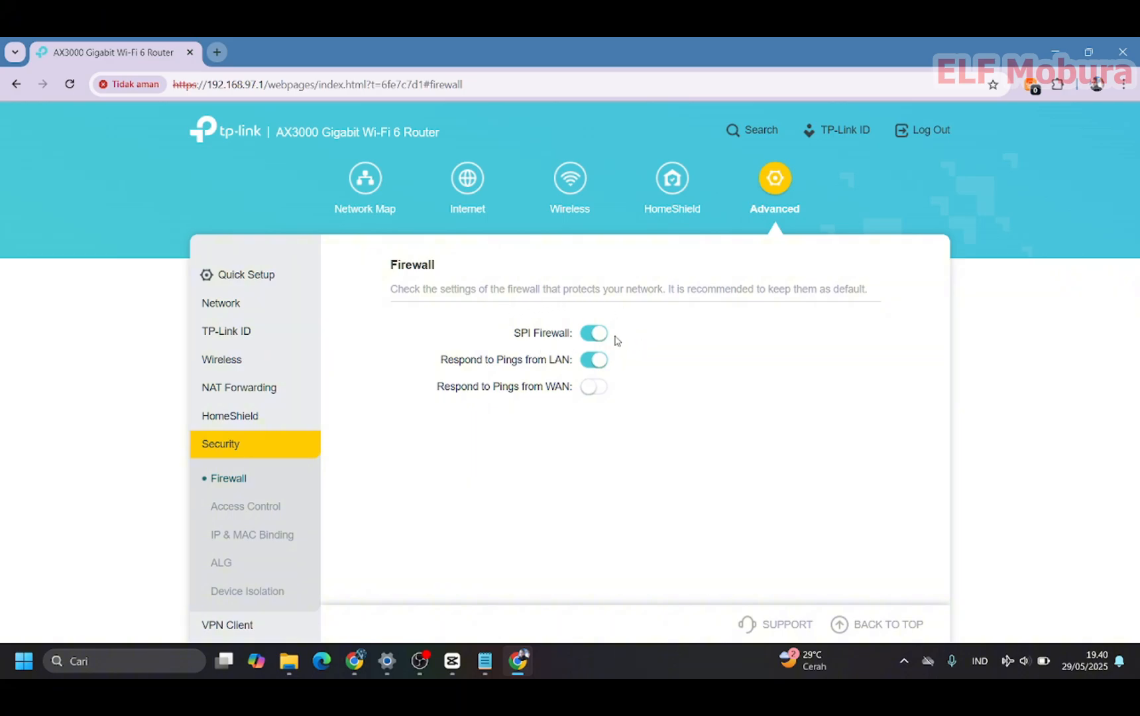
pyautogui.click(262, 507)
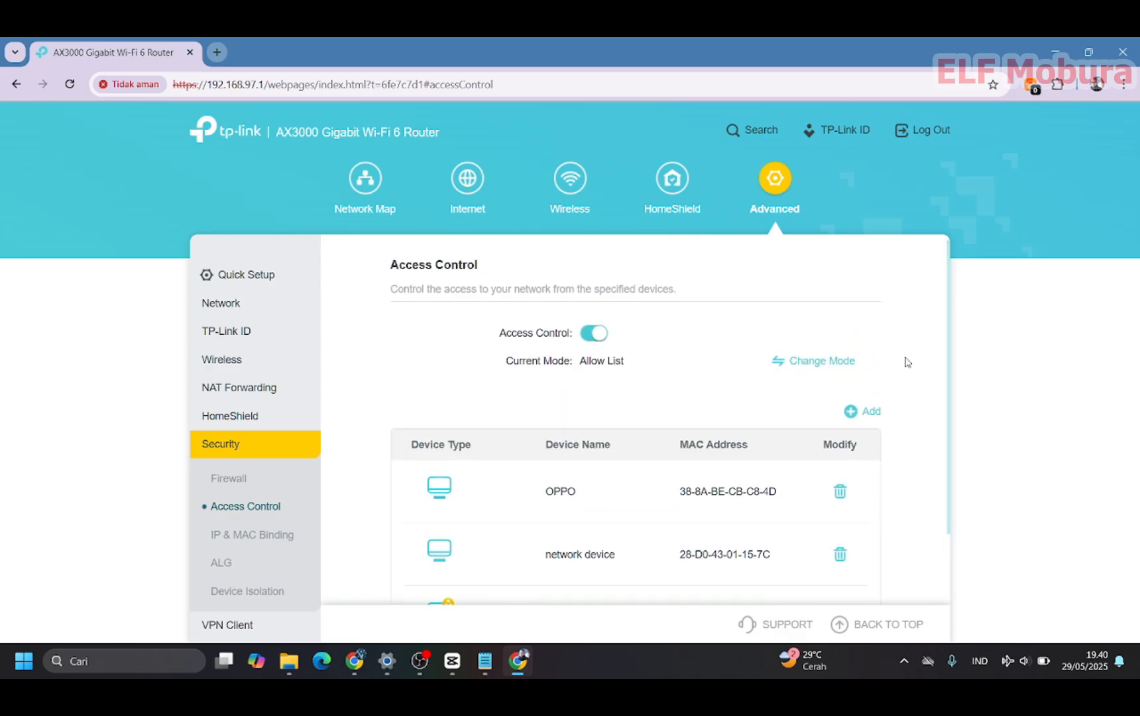
pyautogui.scroll(-2, 934, 480)
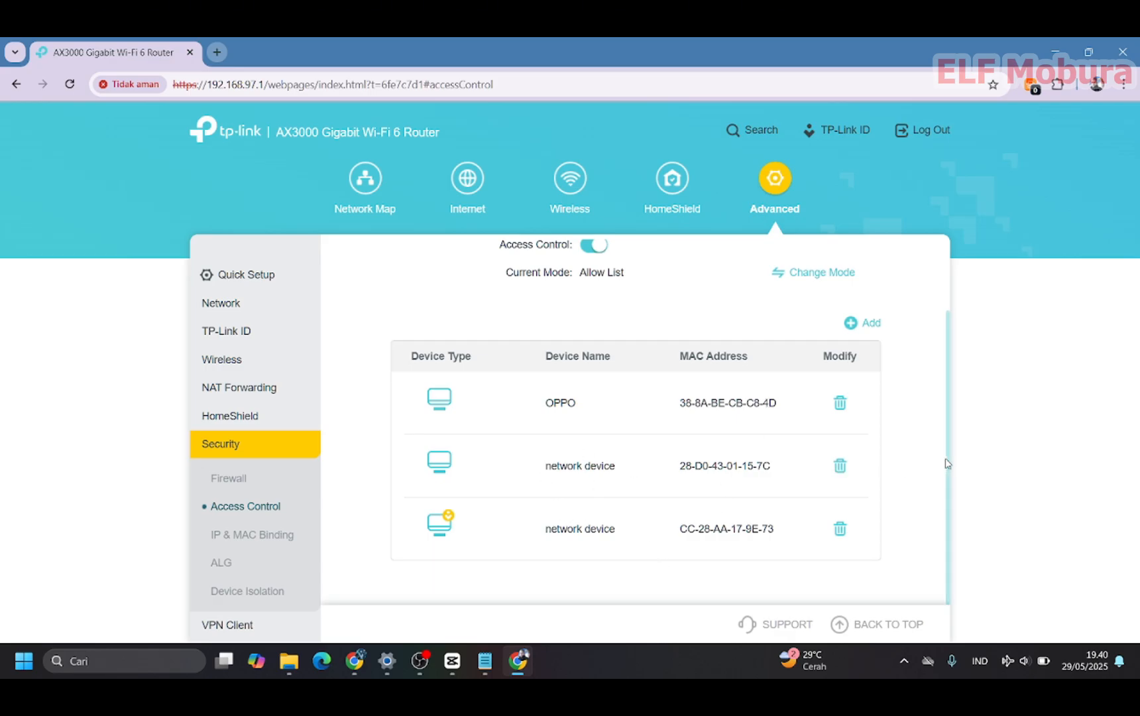
pyautogui.scroll(2, 926, 465)
pyautogui.scroll(-2, 931, 474)
pyautogui.moveTo(948, 470); pyautogui.dragTo(945, 384)
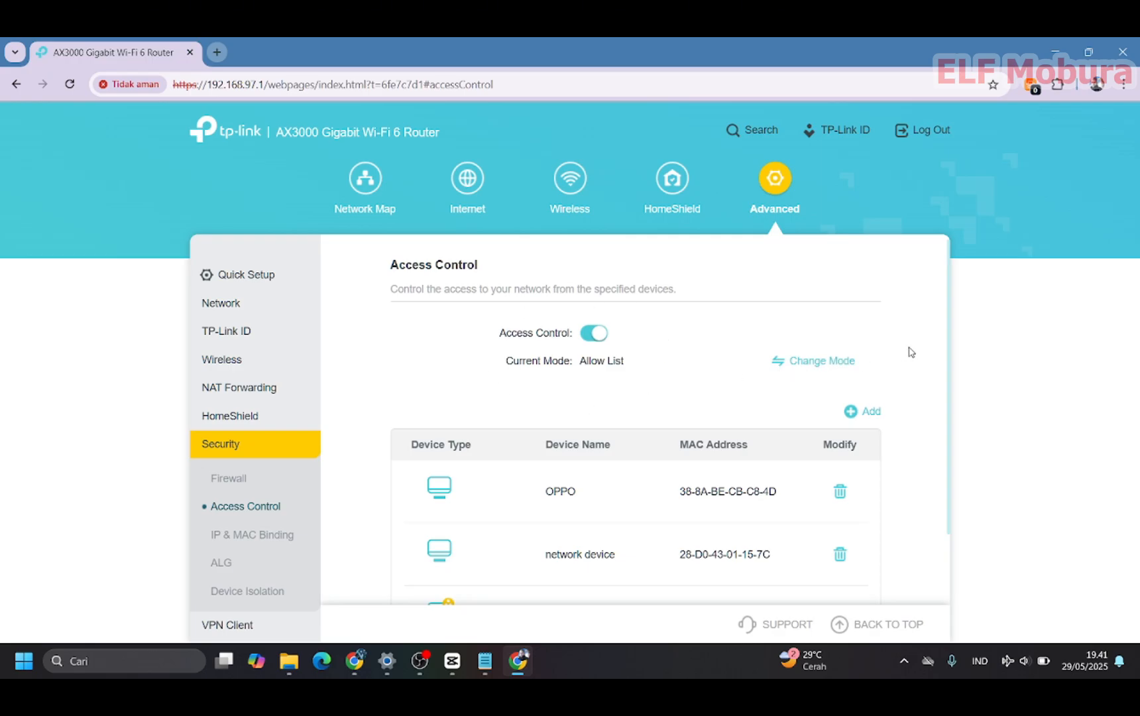
pyautogui.scroll(-2, 955, 422)
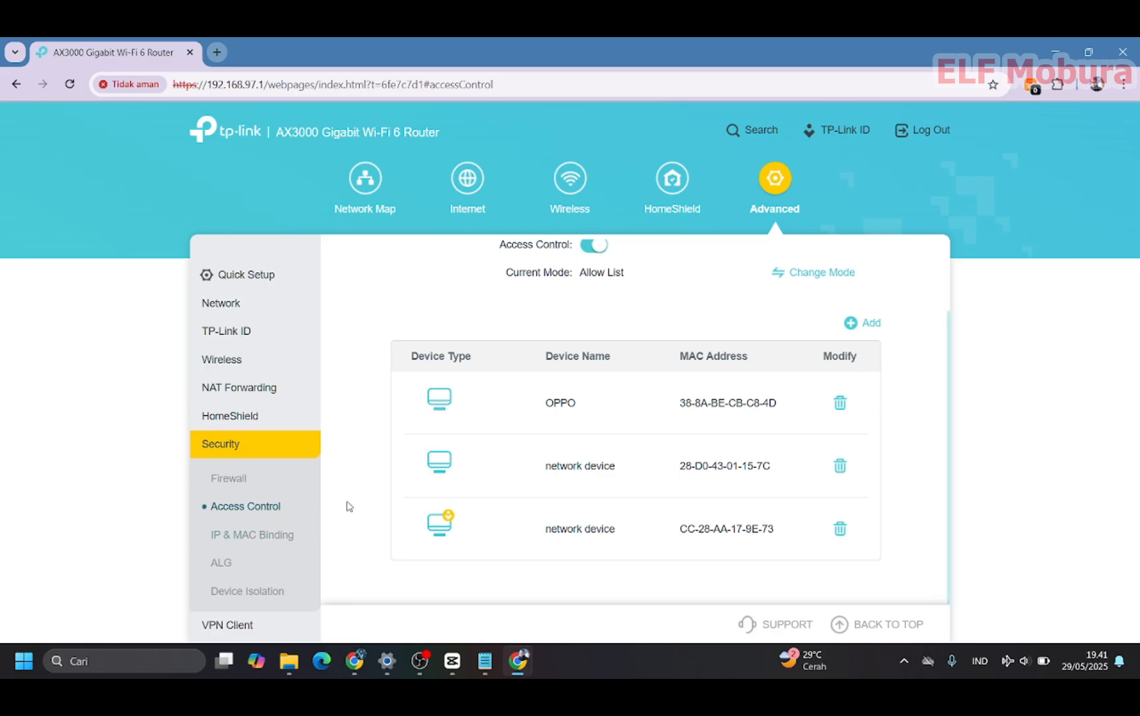
# Open the IP & MAC Binding settings and examine their description, the ARP List and the Binding List.
pyautogui.click(257, 534)
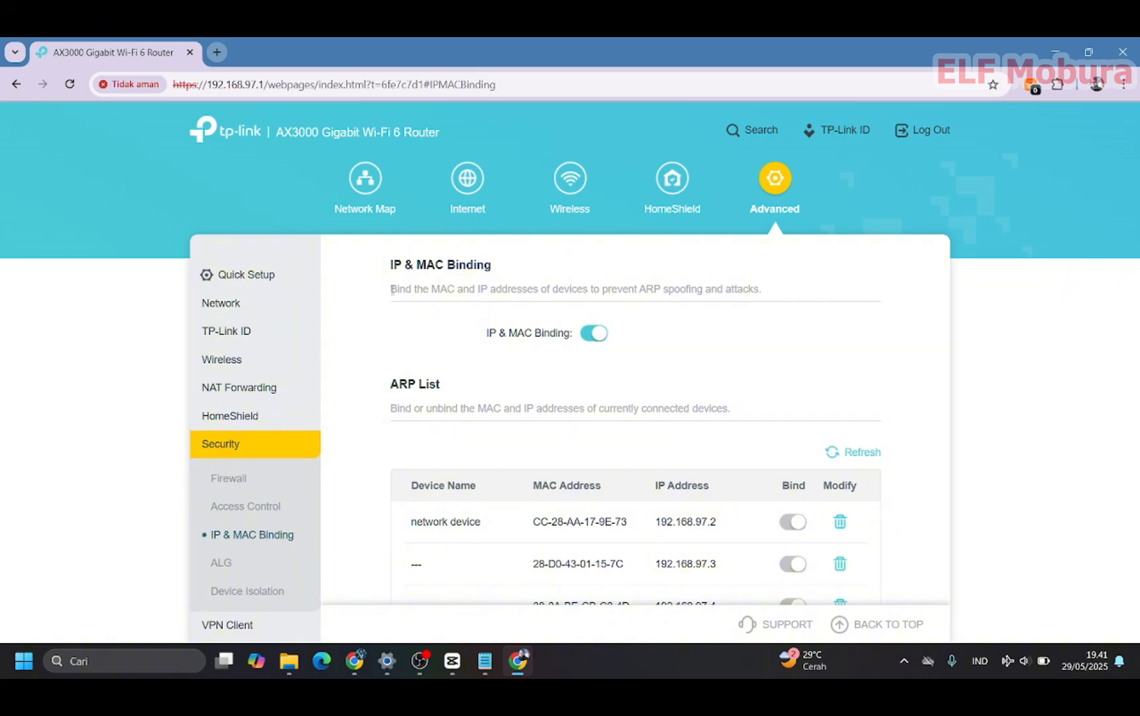
pyautogui.moveTo(391, 289); pyautogui.dragTo(764, 273)
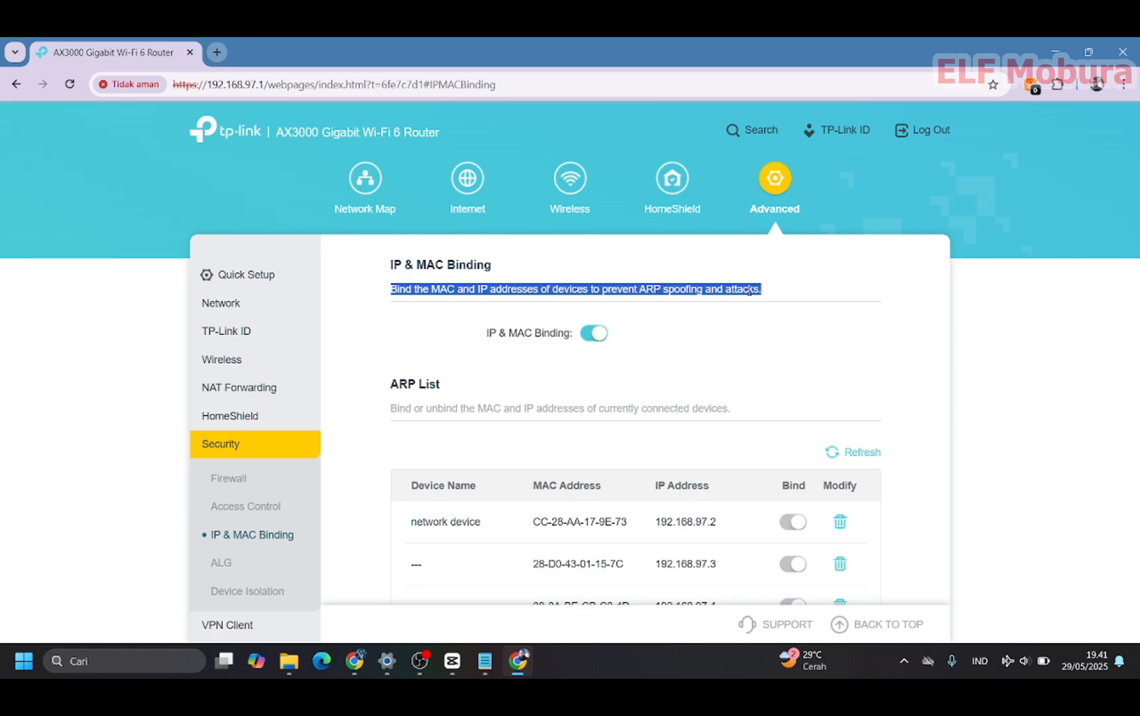
pyautogui.click(678, 316)
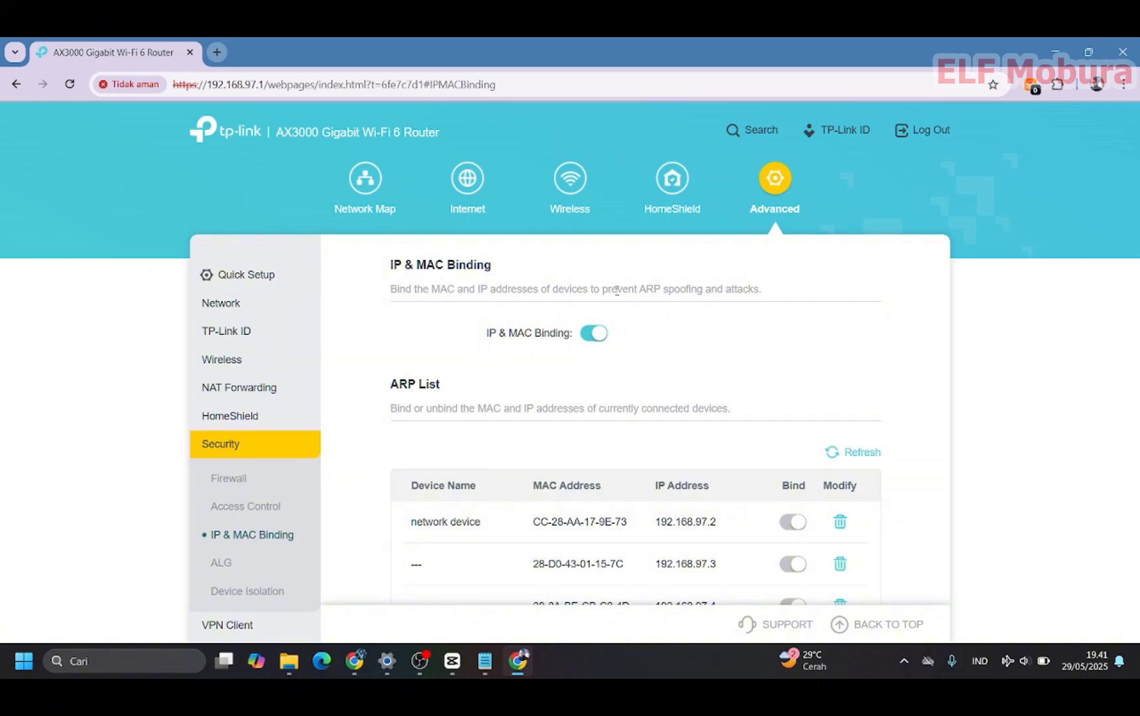
pyautogui.moveTo(606, 289); pyautogui.dragTo(741, 291)
pyautogui.click(744, 319)
pyautogui.scroll(-5, 854, 380)
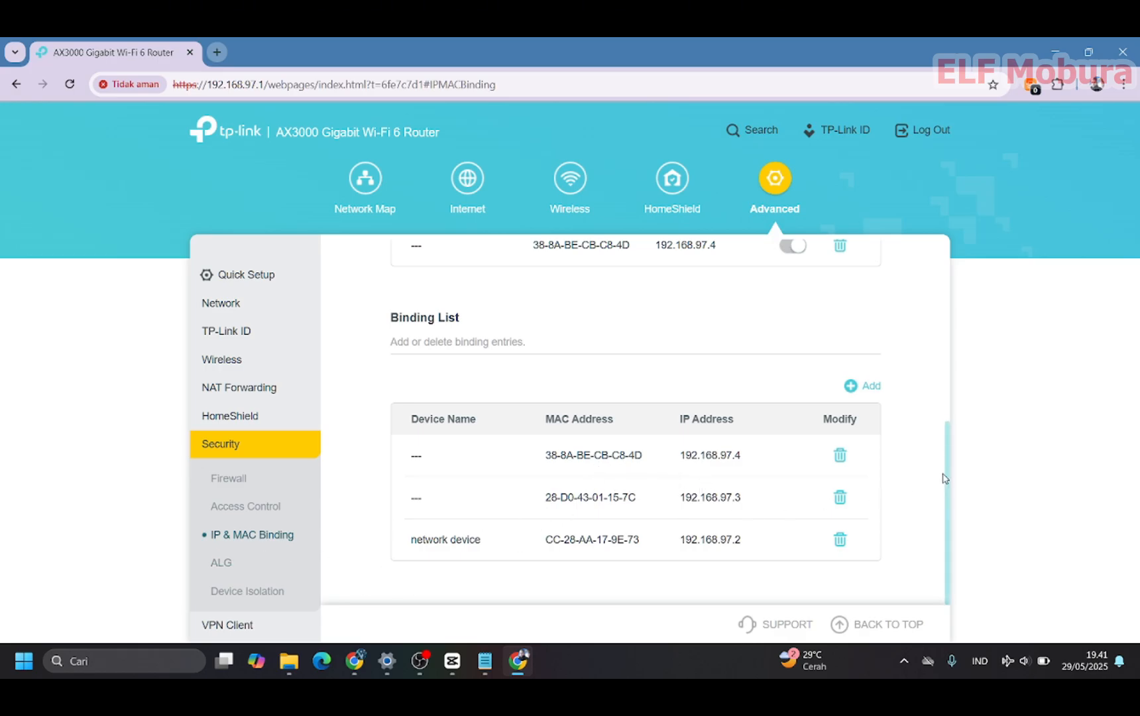
pyautogui.scroll(-3, 254, 548)
pyautogui.scroll(3, 255, 547)
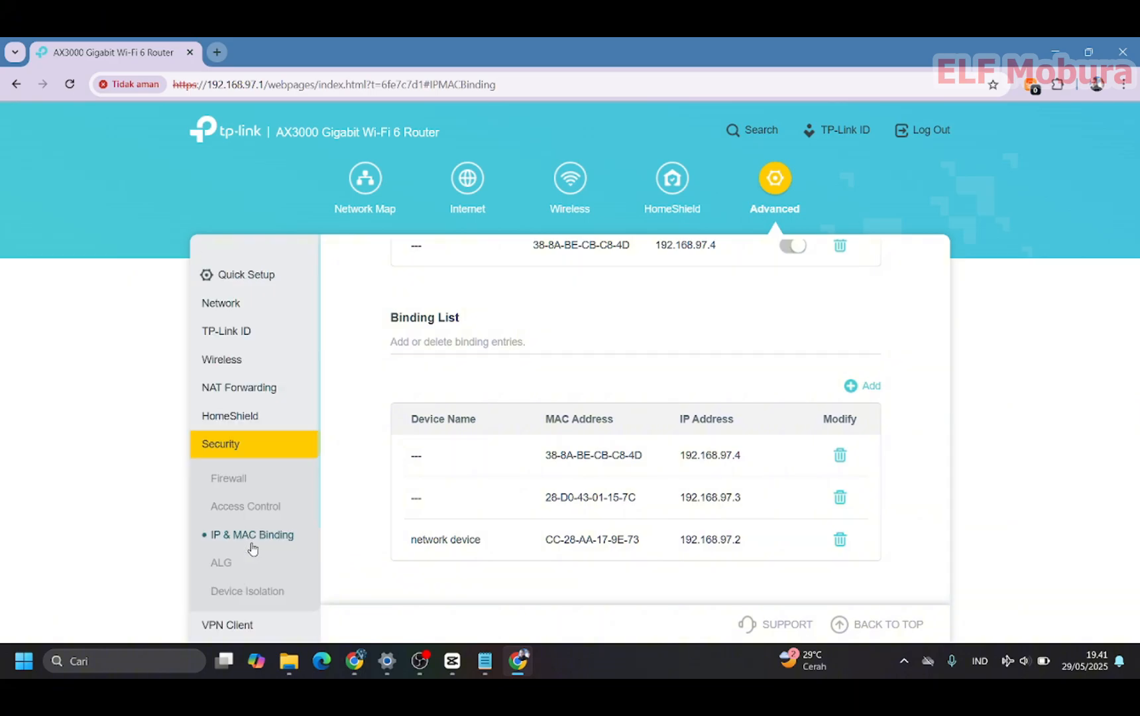
# Open the system Administration settings and examine the password change, password recovery and local management sections.
pyautogui.scroll(-3, 209, 577)
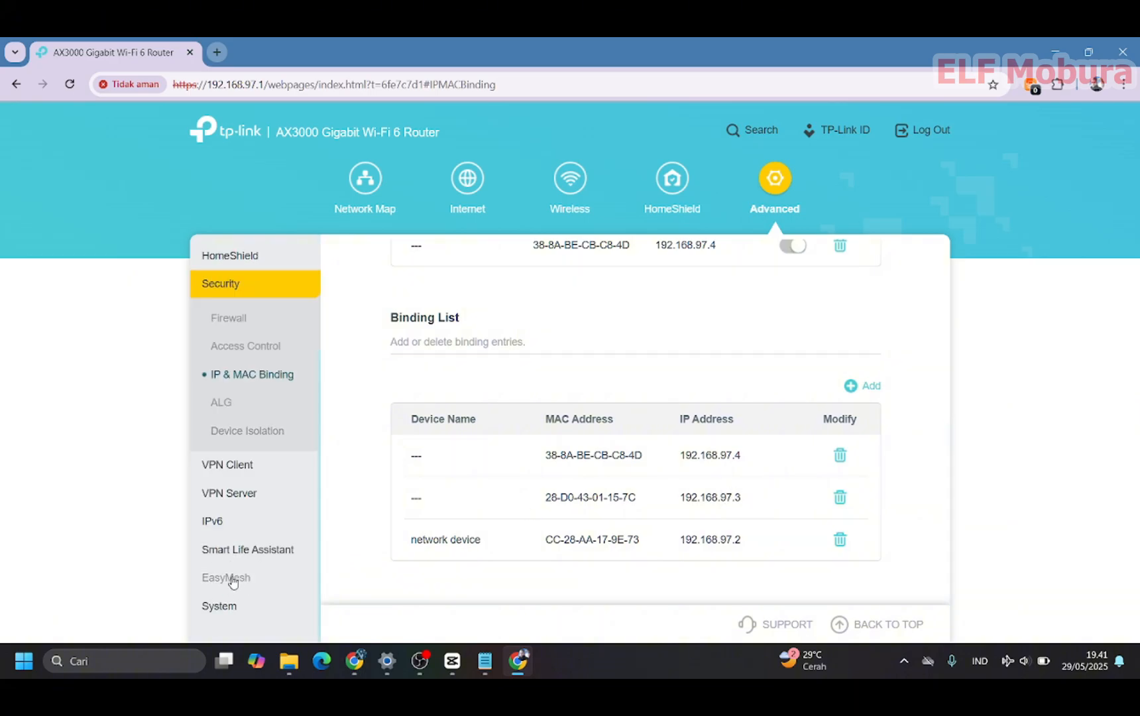
pyautogui.click(231, 605)
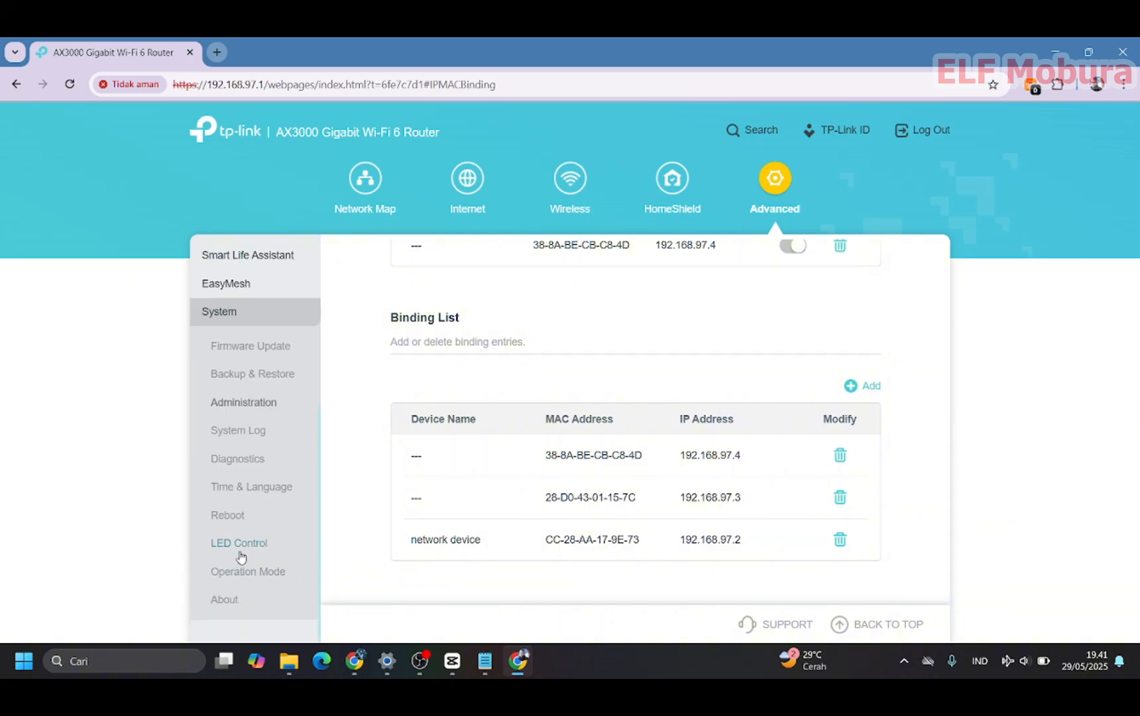
pyautogui.click(250, 401)
pyautogui.scroll(-8, 883, 407)
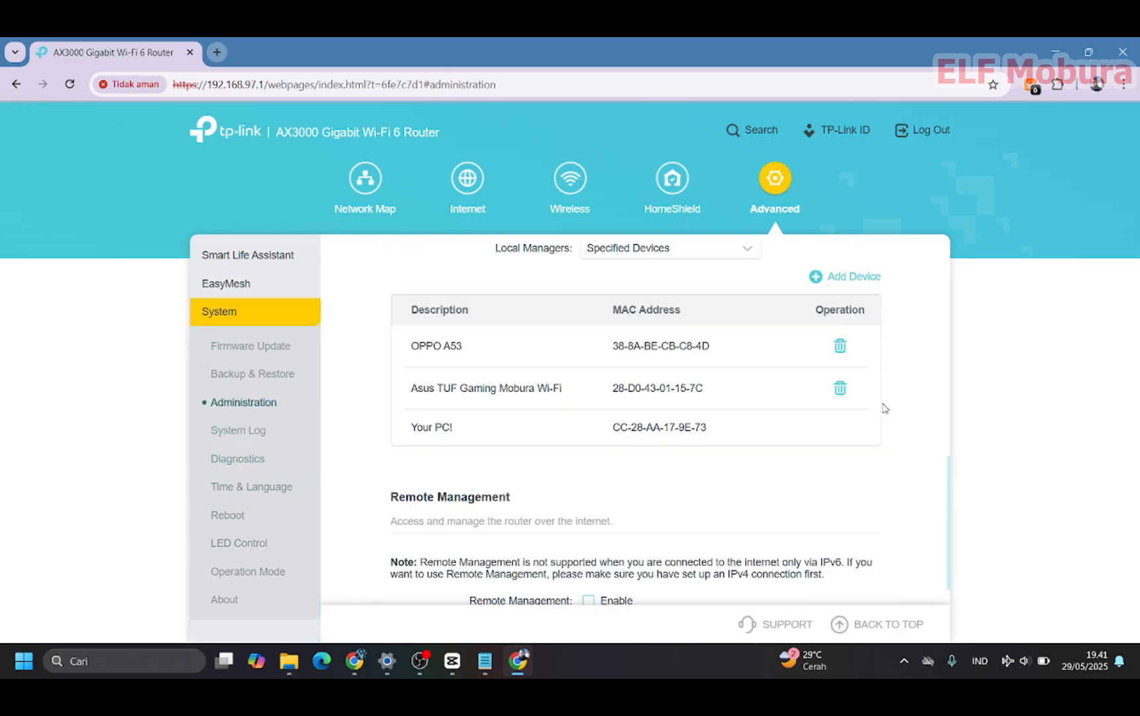
pyautogui.scroll(8, 886, 403)
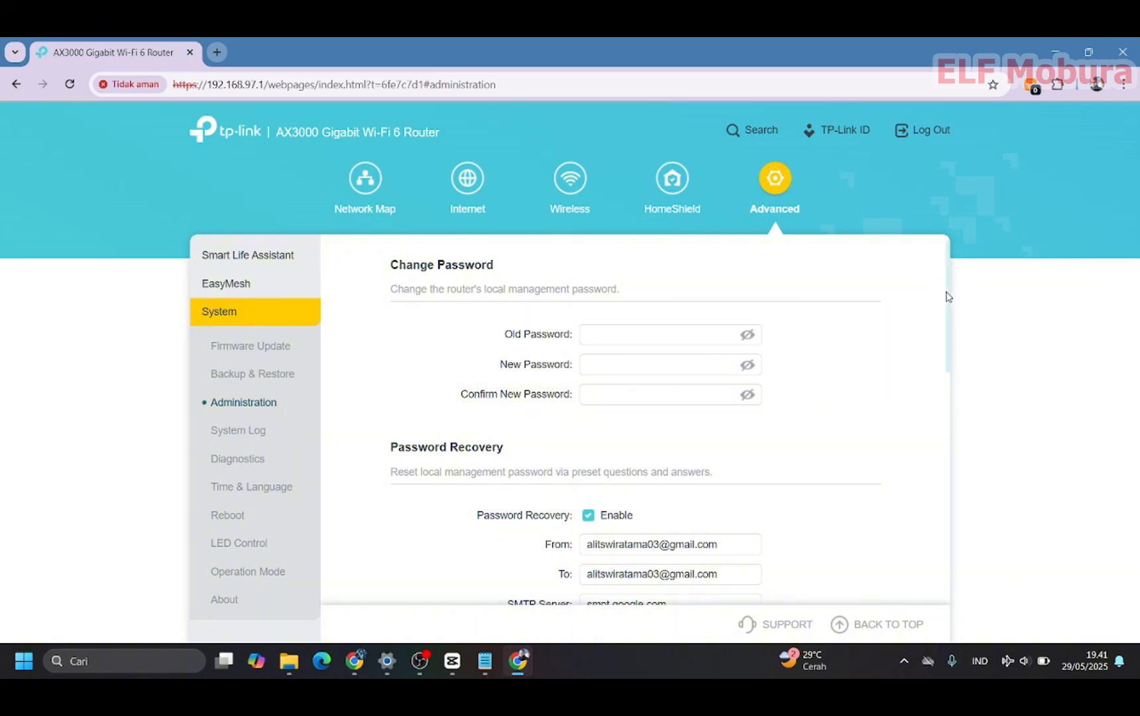
pyautogui.moveTo(946, 295); pyautogui.dragTo(948, 312)
pyautogui.scroll(1, 948, 311)
pyautogui.moveTo(946, 318); pyautogui.dragTo(958, 420)
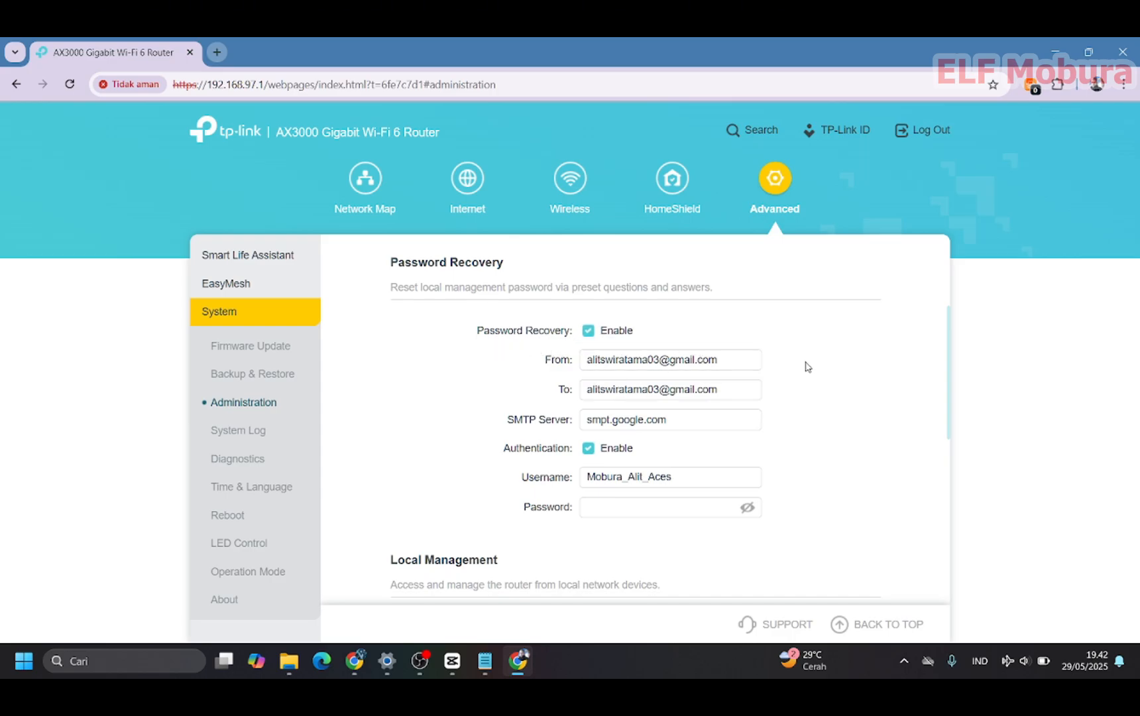
pyautogui.moveTo(948, 376); pyautogui.dragTo(947, 363)
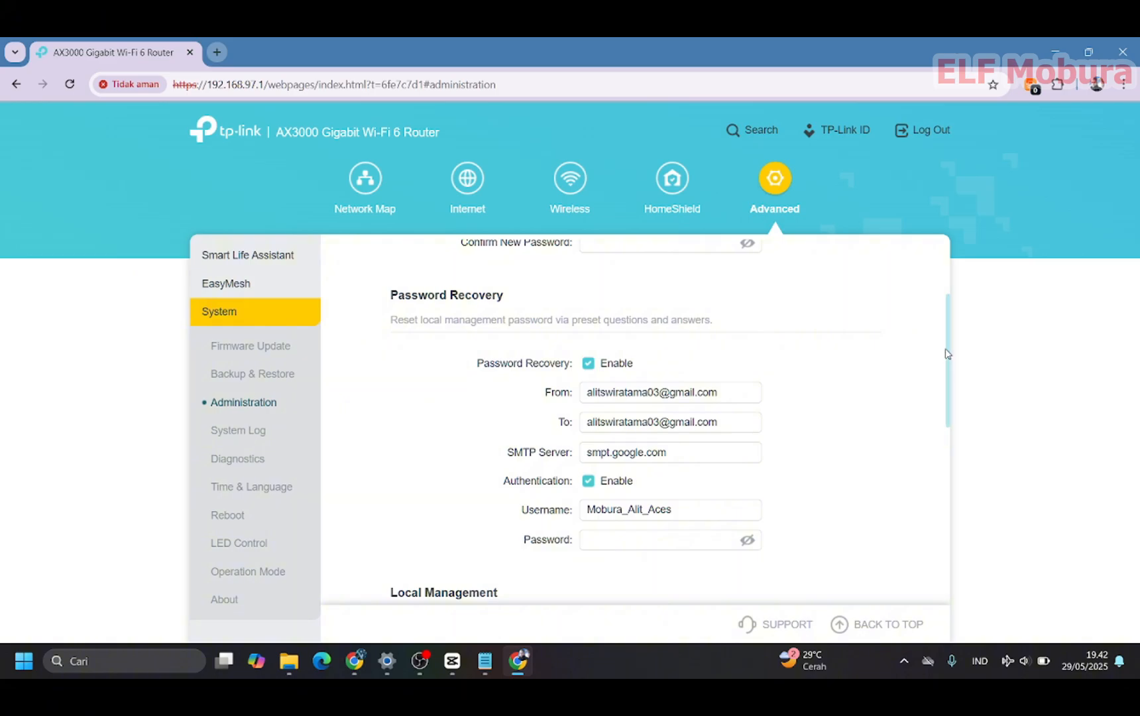
# Examine the Password Recovery section, including the sender and recipient addresses, SMTP server, authentication, username and password fields.
pyautogui.scroll(-1, 946, 356)
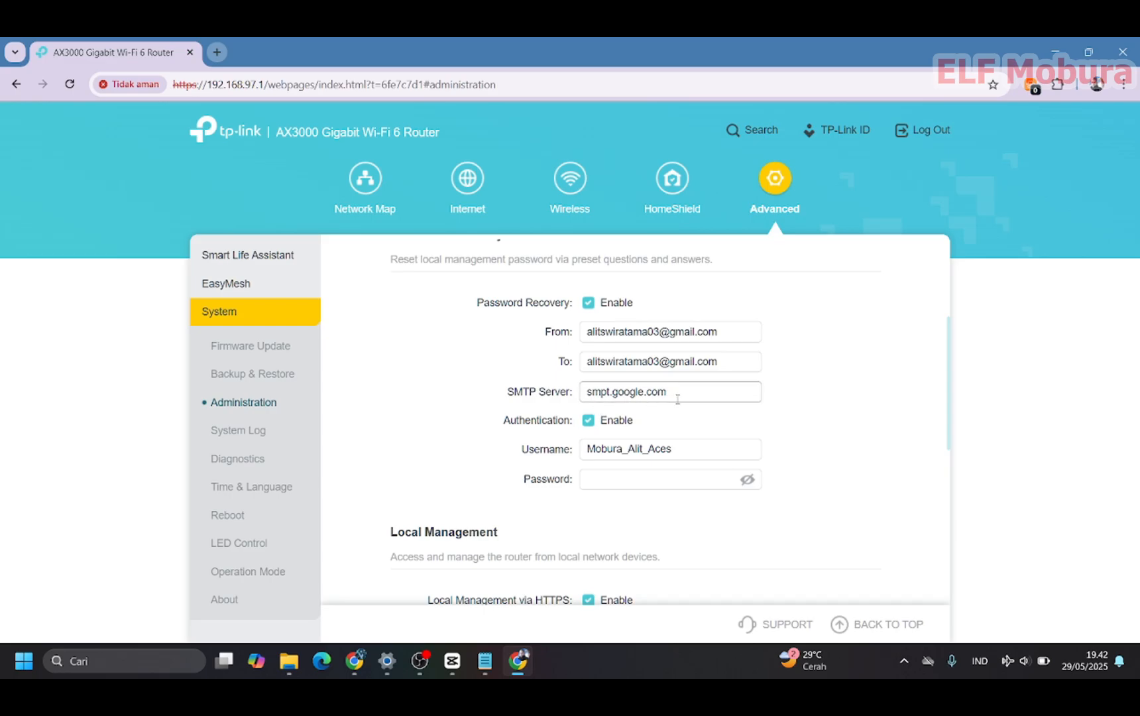
pyautogui.scroll(-1, 949, 372)
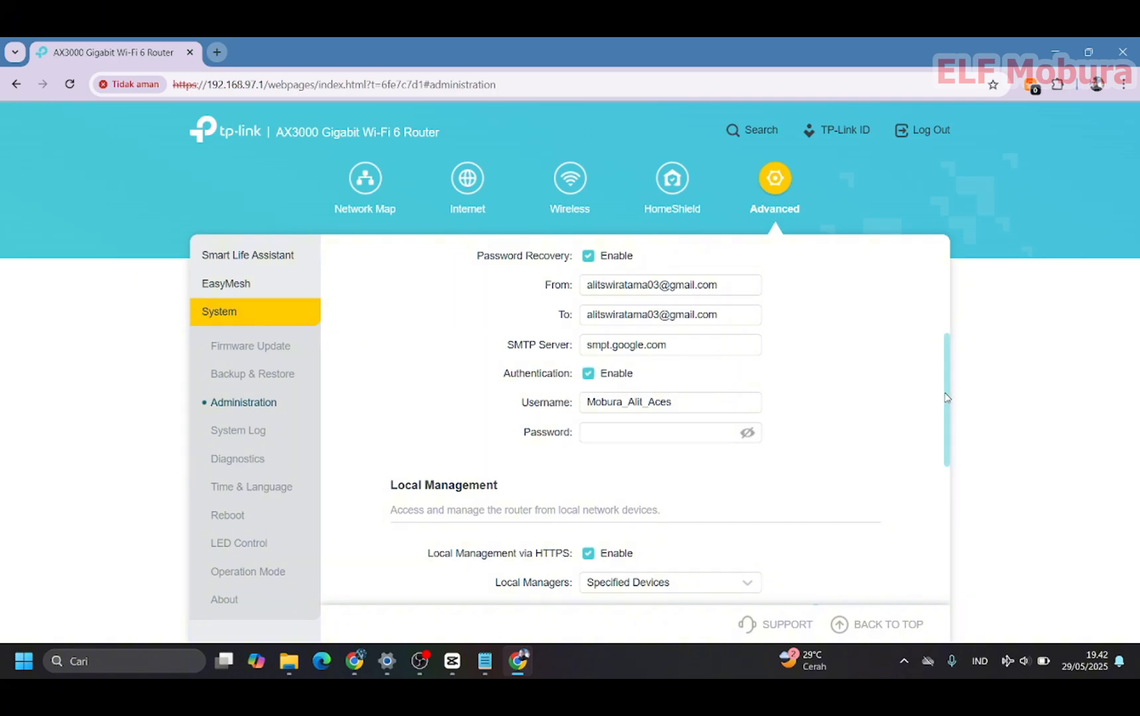
pyautogui.scroll(1, 948, 368)
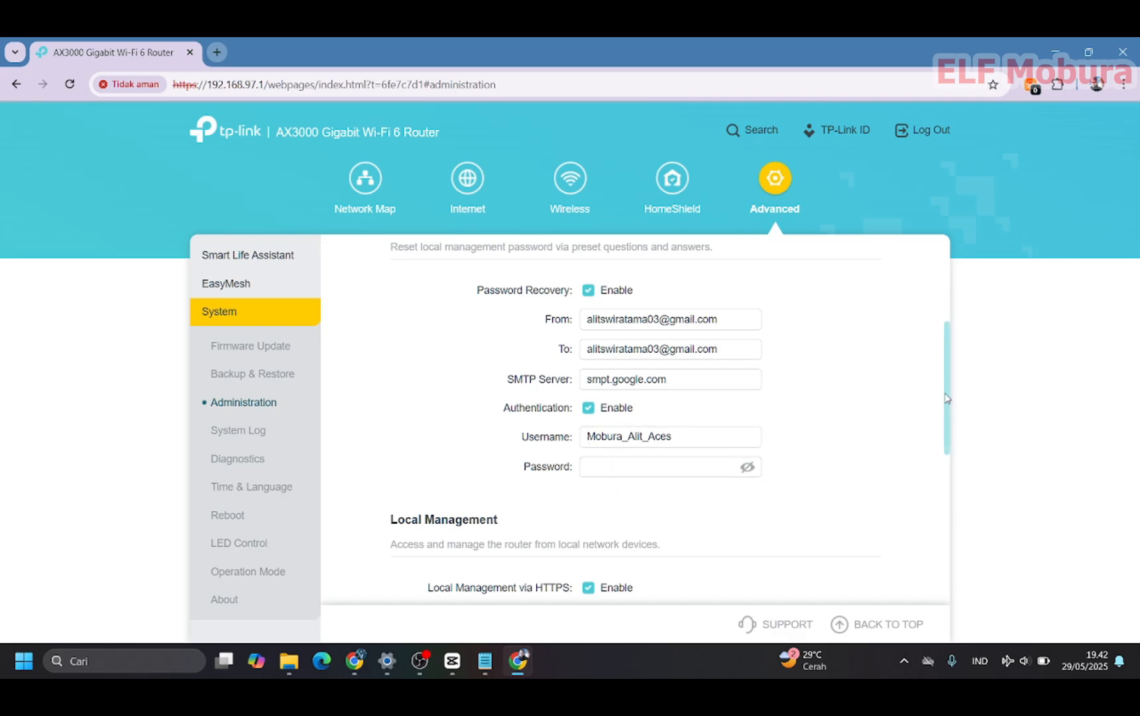
pyautogui.moveTo(947, 404); pyautogui.dragTo(946, 391)
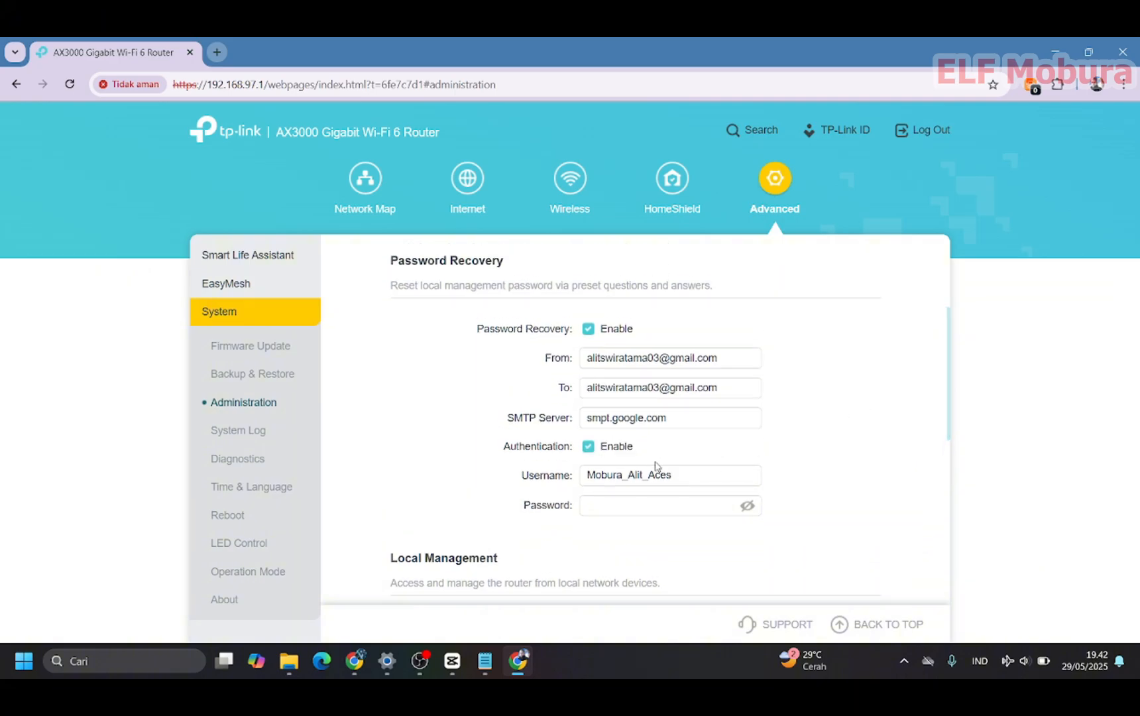
pyautogui.click(469, 530)
pyautogui.click(715, 473)
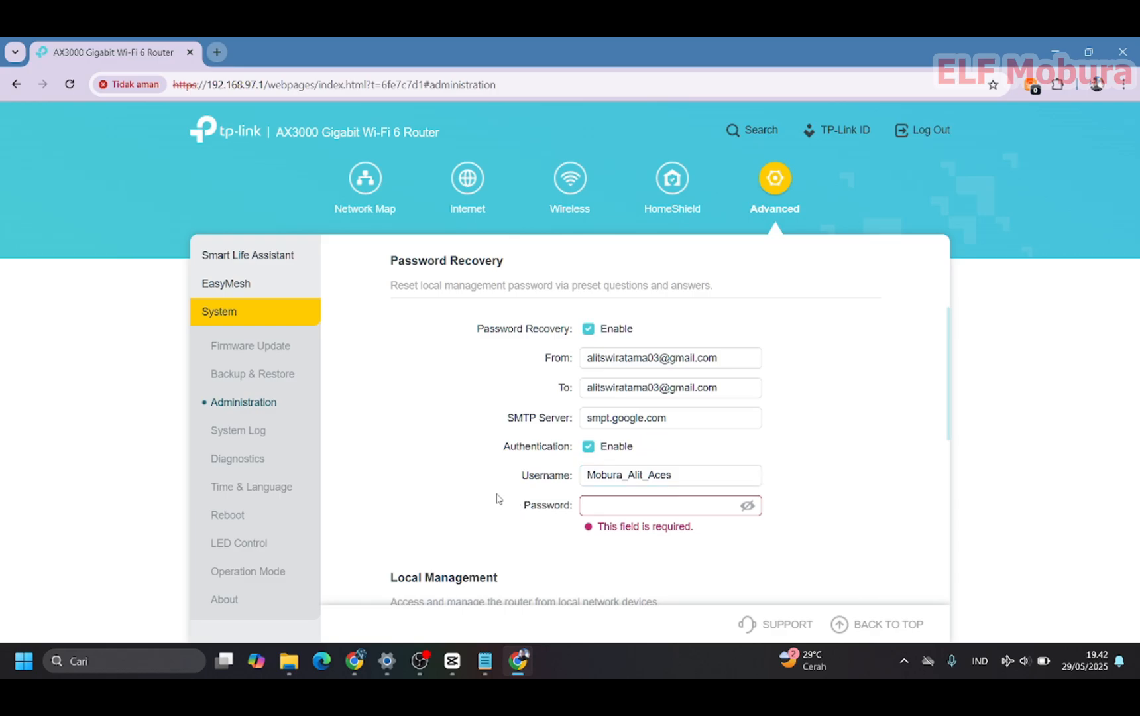
# Examine the Local Management section, covering HTTPS management, the Local Managers option and the list of devices allowed to manage the router.
pyautogui.scroll(-5, 944, 416)
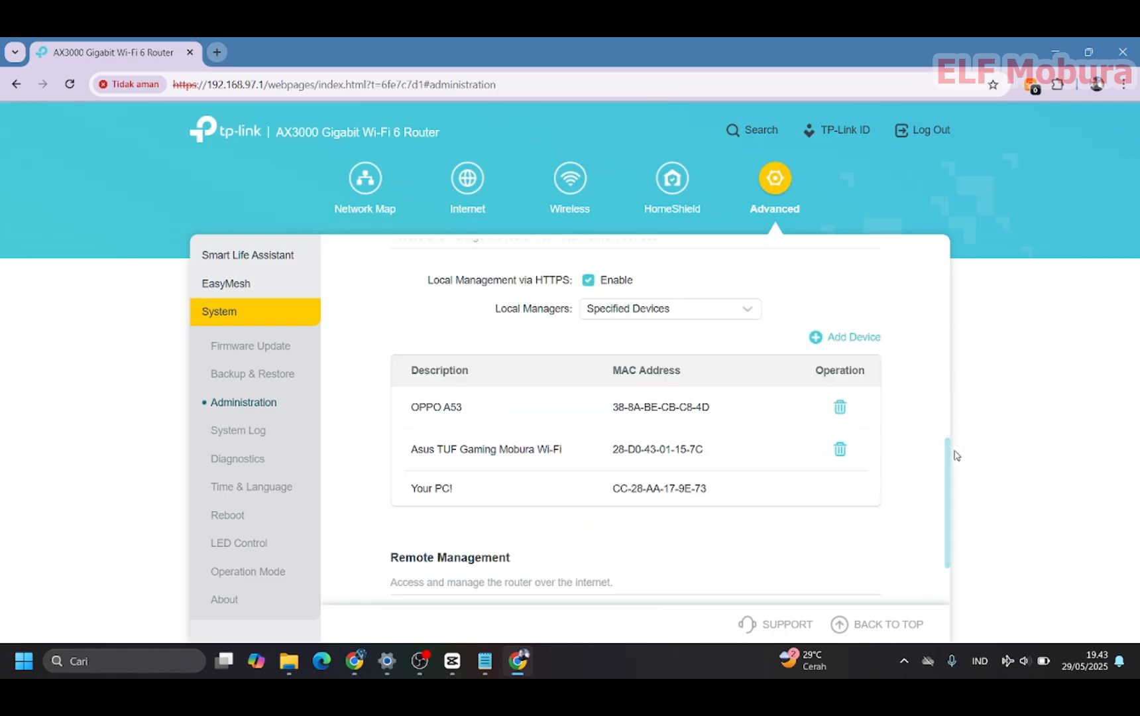
pyautogui.moveTo(946, 480); pyautogui.dragTo(945, 418)
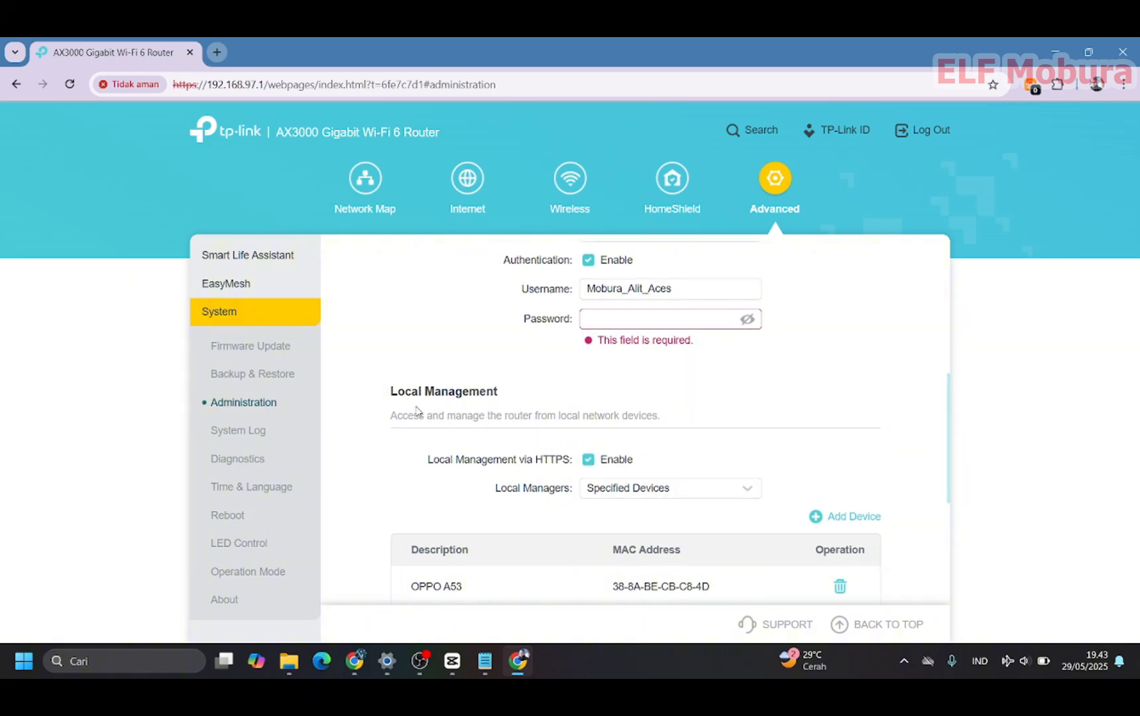
pyautogui.moveTo(391, 391); pyautogui.dragTo(515, 399)
pyautogui.click(537, 446)
pyautogui.moveTo(948, 421); pyautogui.dragTo(950, 452)
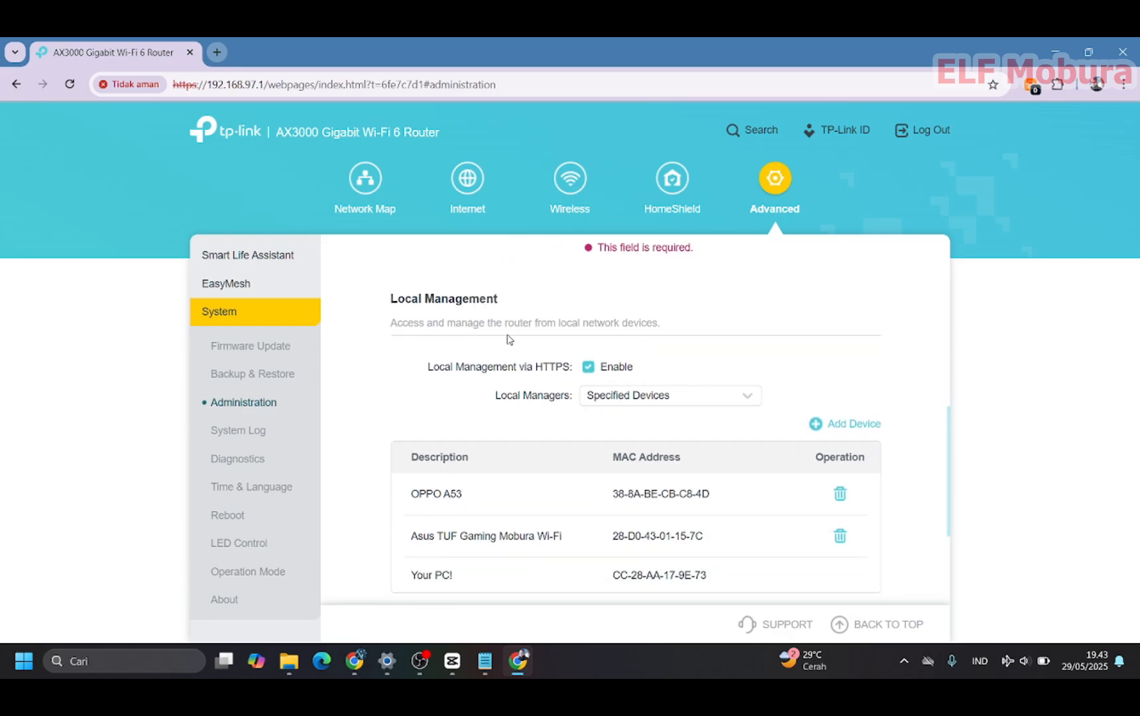
pyautogui.moveTo(947, 433); pyautogui.dragTo(949, 463)
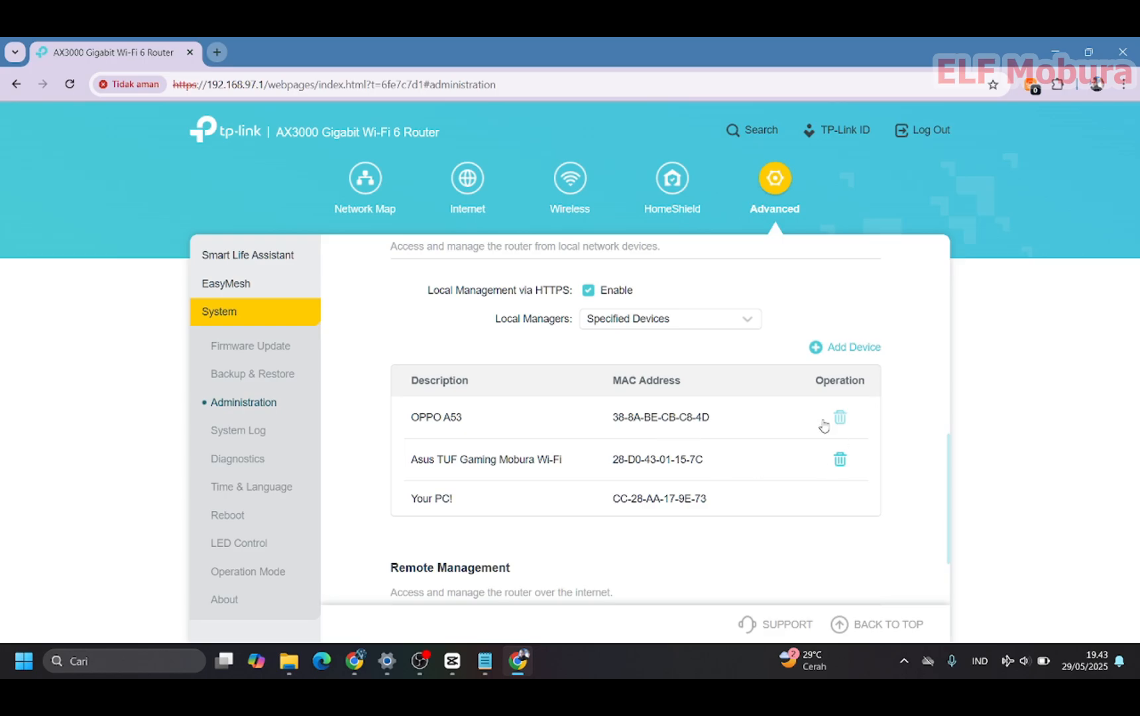
pyautogui.moveTo(411, 423); pyautogui.dragTo(633, 501)
pyautogui.click(679, 534)
# Examine the Remote Management section and its note, and open the system Reboot page.
pyautogui.scroll(-2, 948, 484)
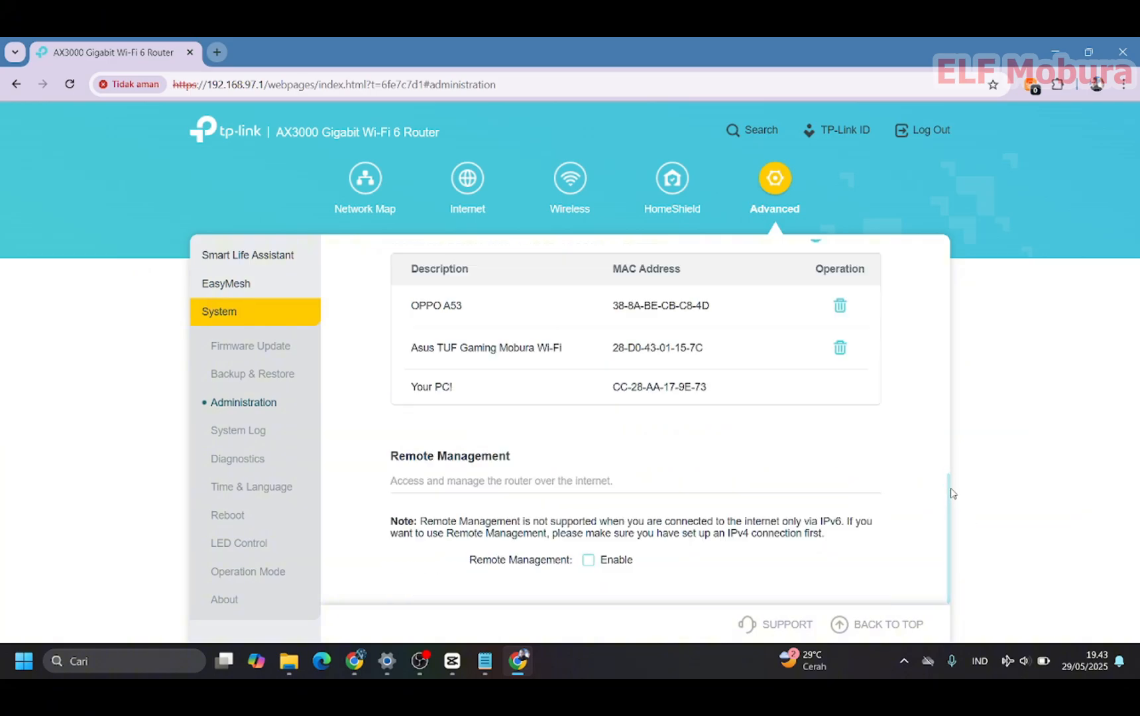
pyautogui.moveTo(952, 493); pyautogui.dragTo(942, 475)
pyautogui.click(903, 476)
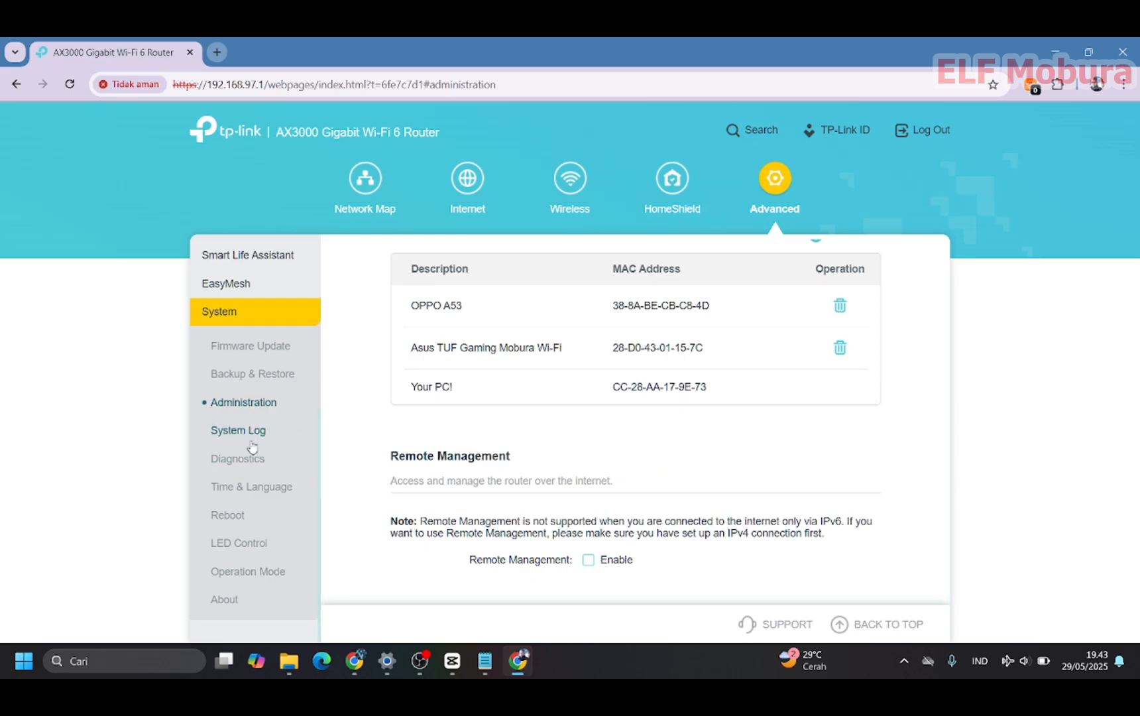
pyautogui.click(239, 515)
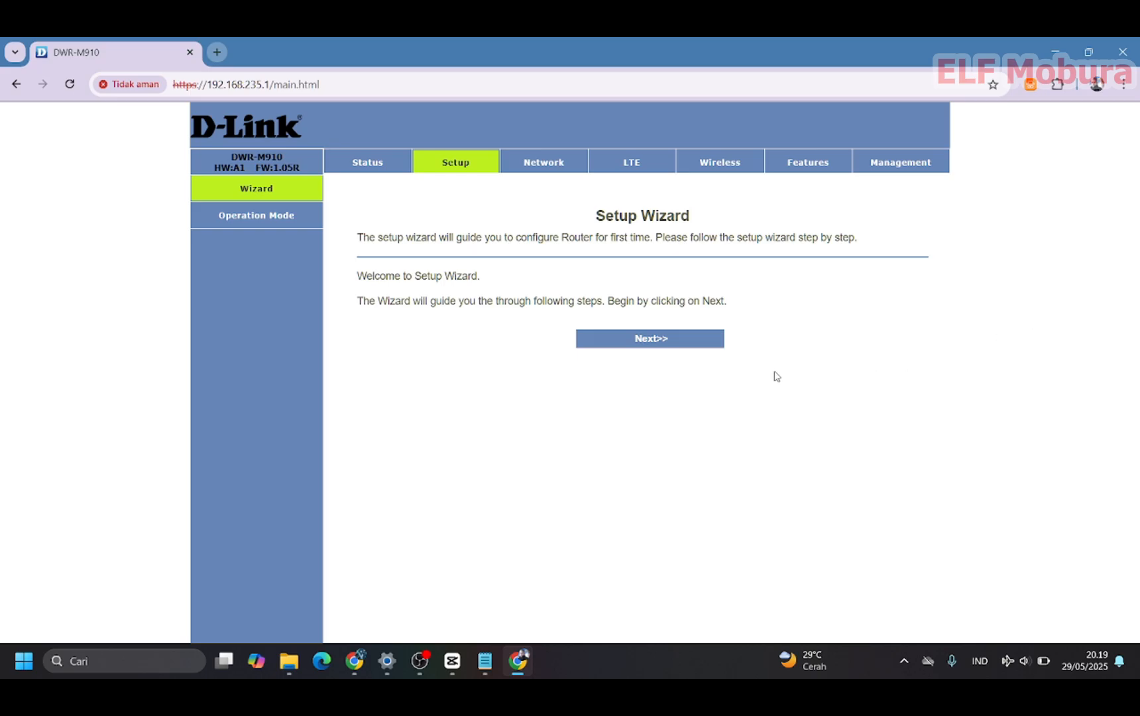
# Start the D-Link DWR-M910 setup wizard and examine the operation modes, particularly Wireless ISP.
pyautogui.click(689, 343)
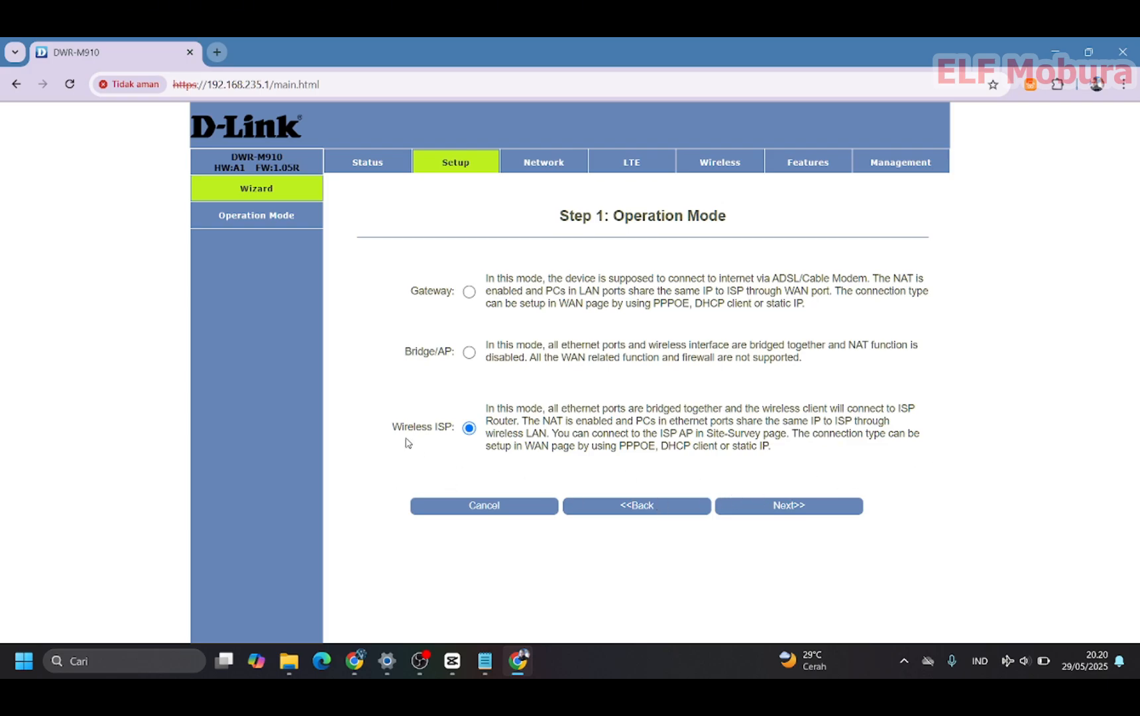
pyautogui.moveTo(398, 424); pyautogui.dragTo(454, 427)
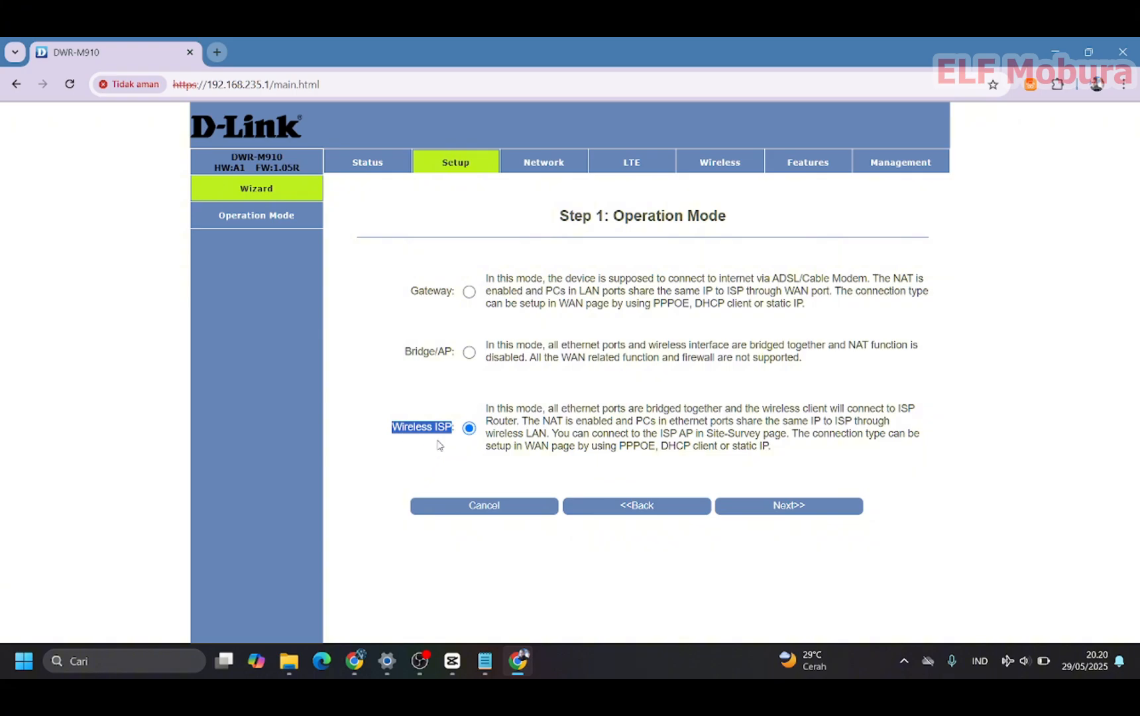
pyautogui.click(437, 473)
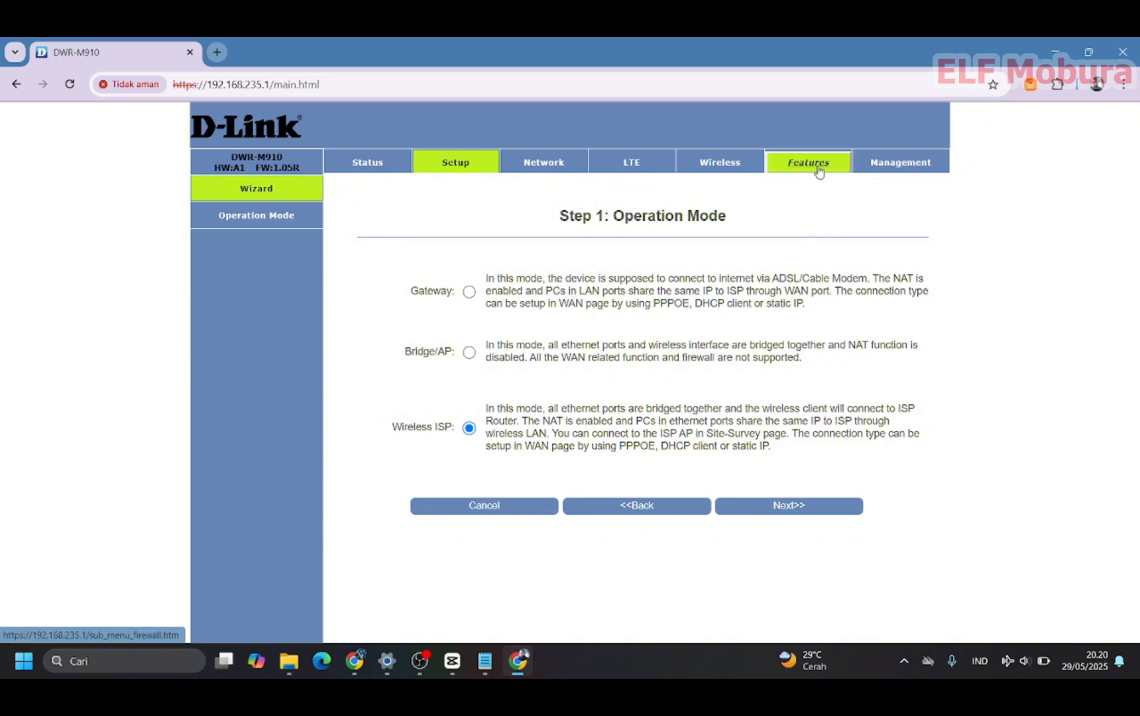
# Open the D-Link router's wireless settings and go to the Site Survey page.
pyautogui.click(740, 171)
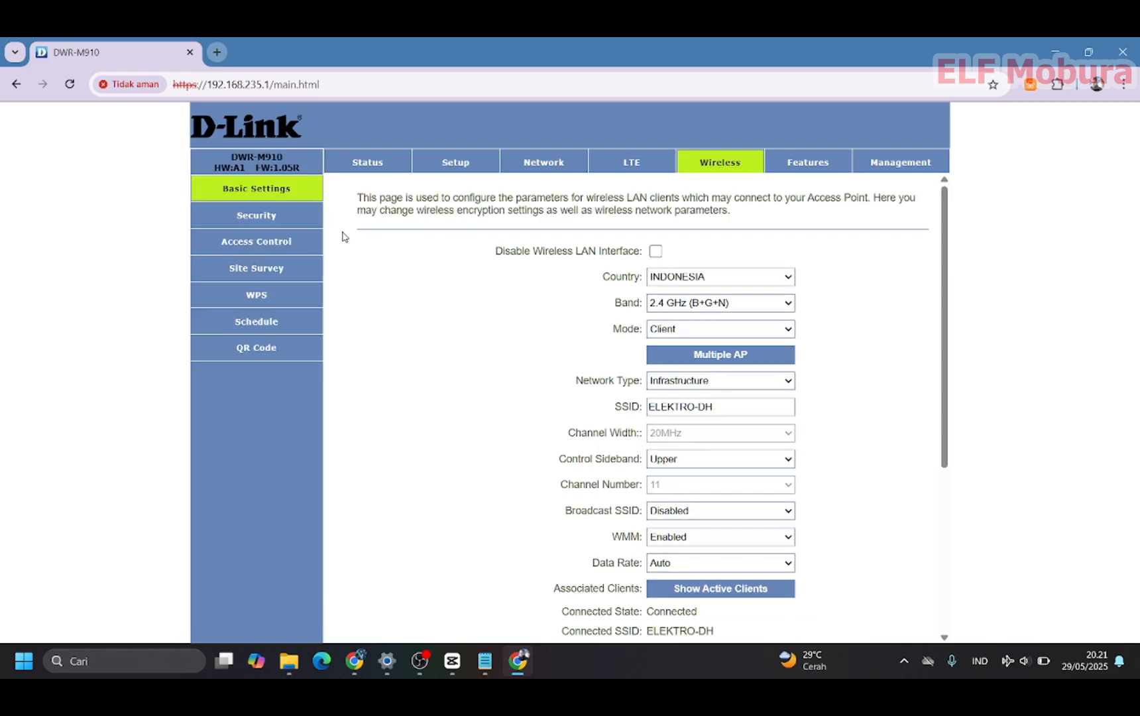
pyautogui.click(262, 267)
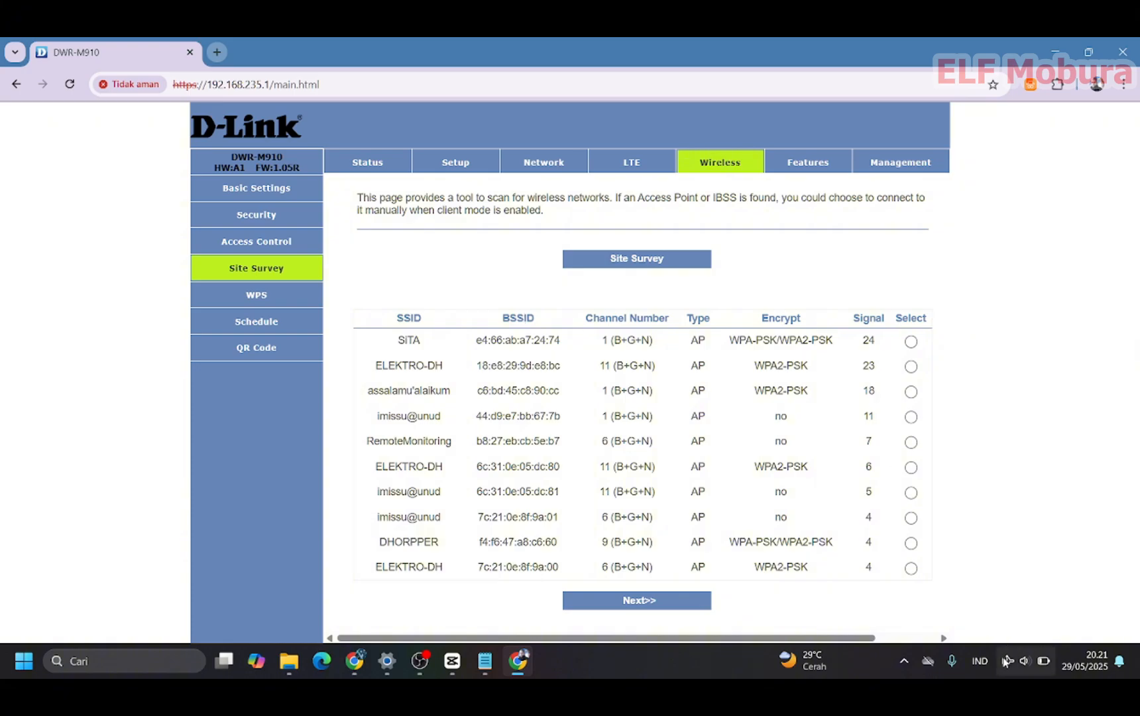
# Check the Wi-Fi networks available to the computer in Windows, looking at the PIKASONIC_2025 5G entry.
pyautogui.click(1024, 661)
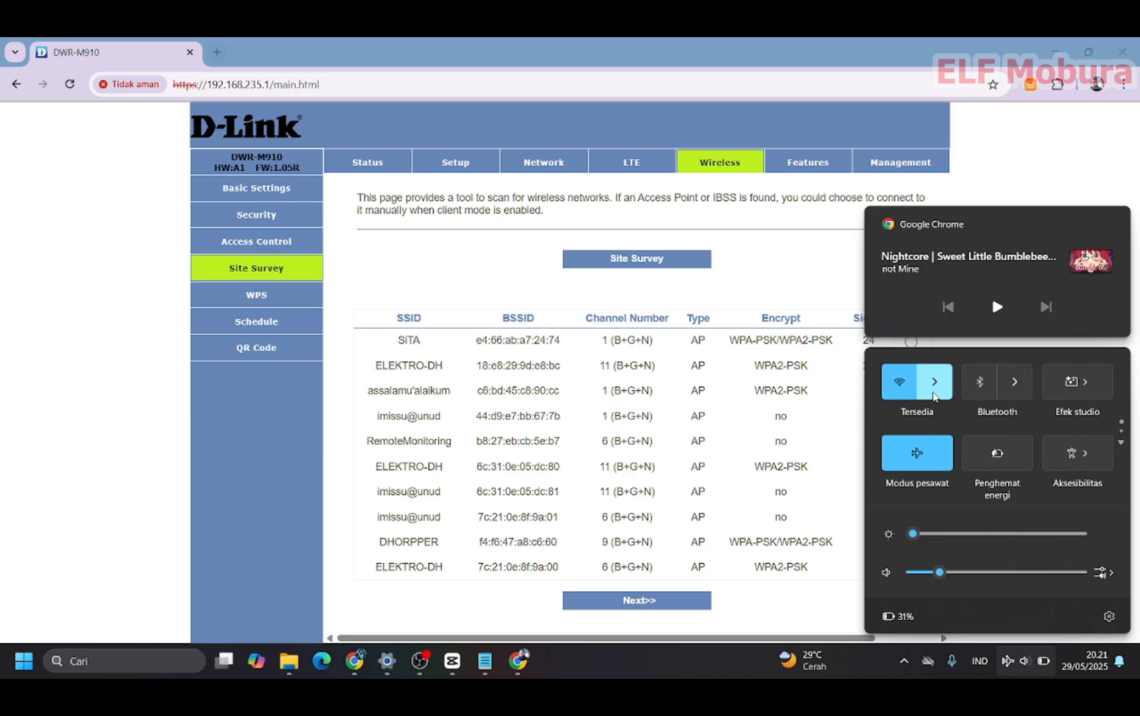
pyautogui.click(931, 392)
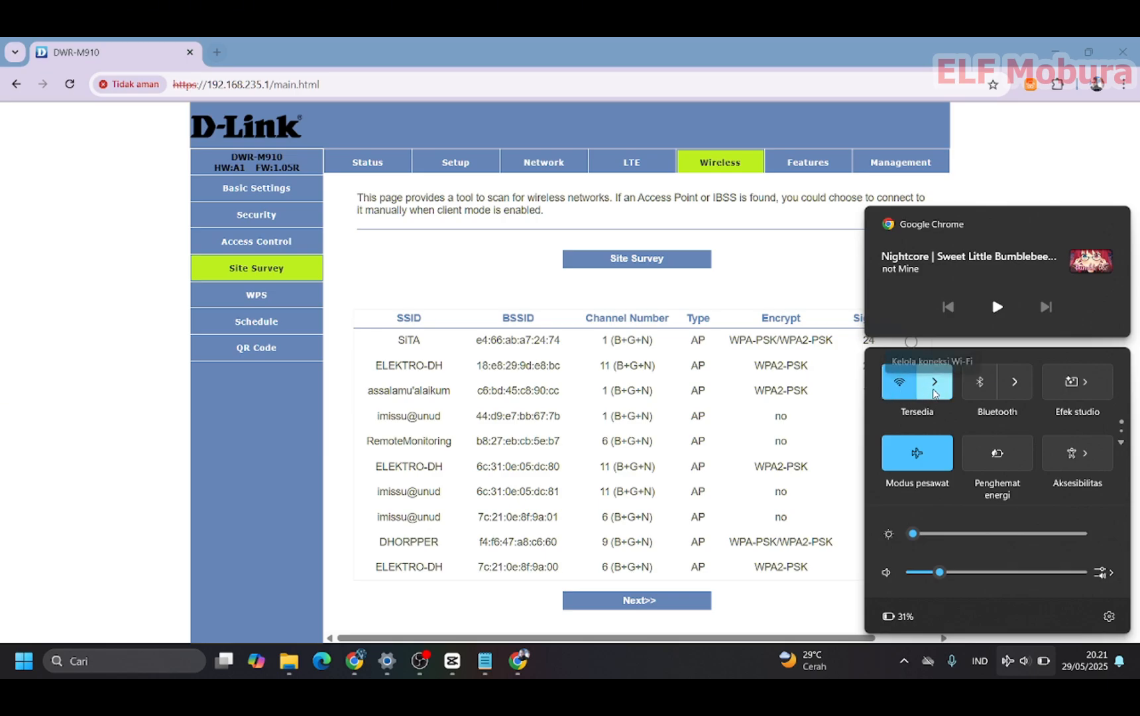
pyautogui.click(997, 442)
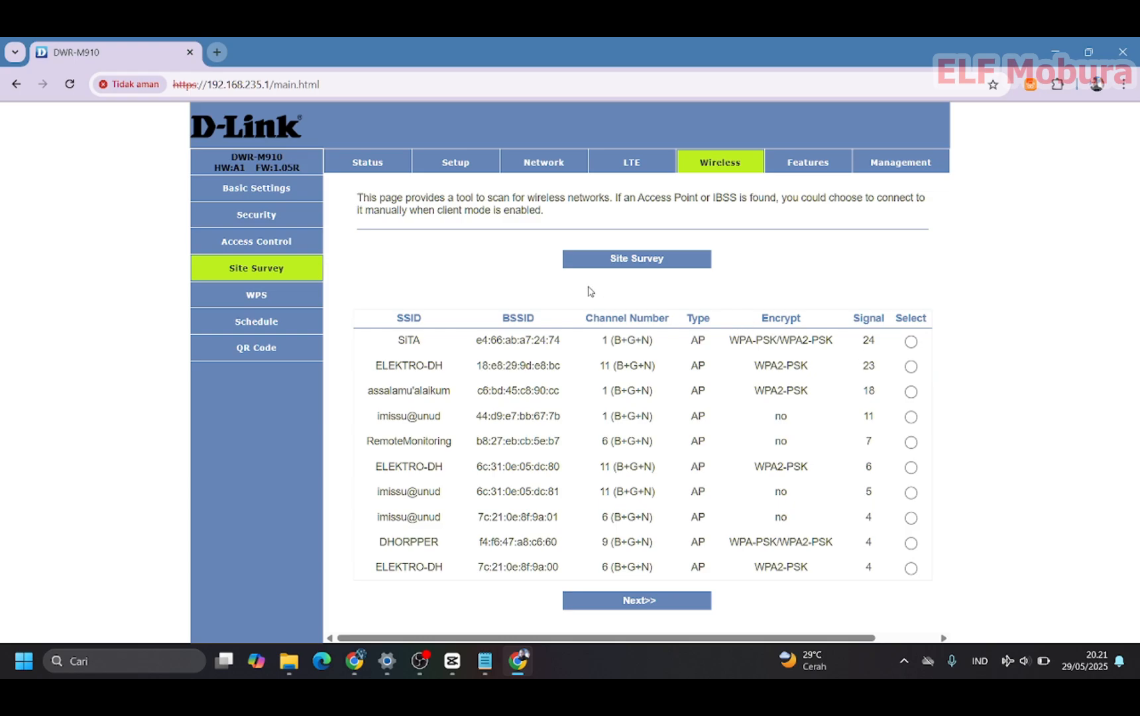
pyautogui.click(1020, 653)
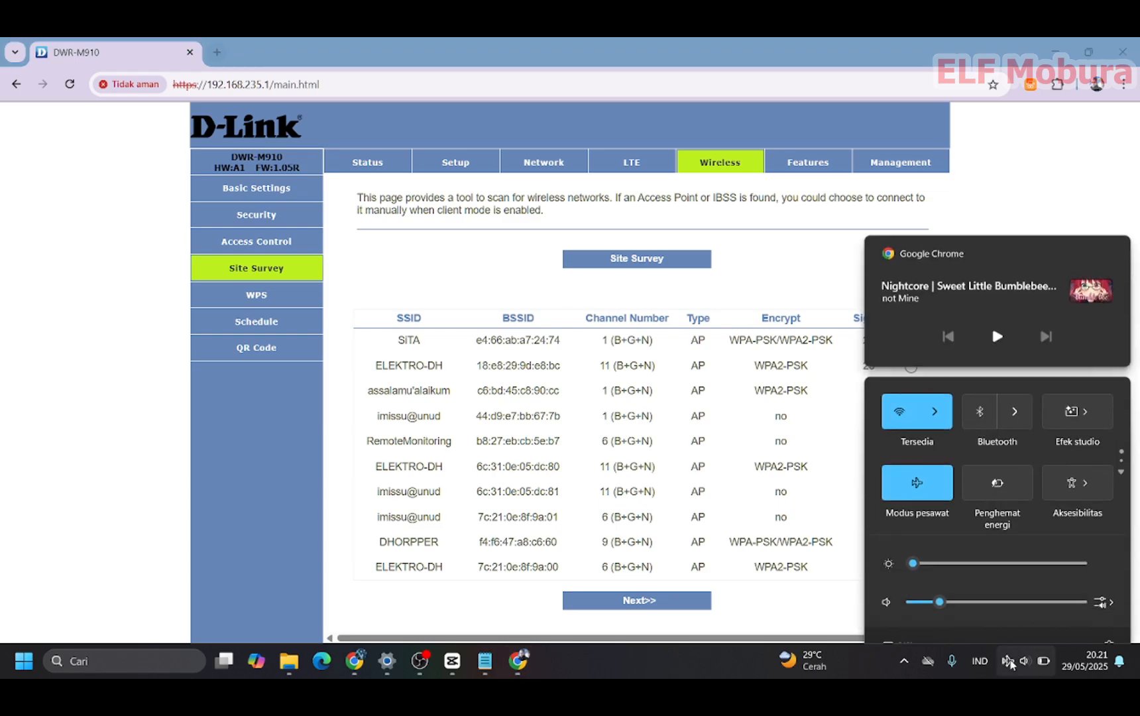
pyautogui.click(937, 383)
pyautogui.click(992, 433)
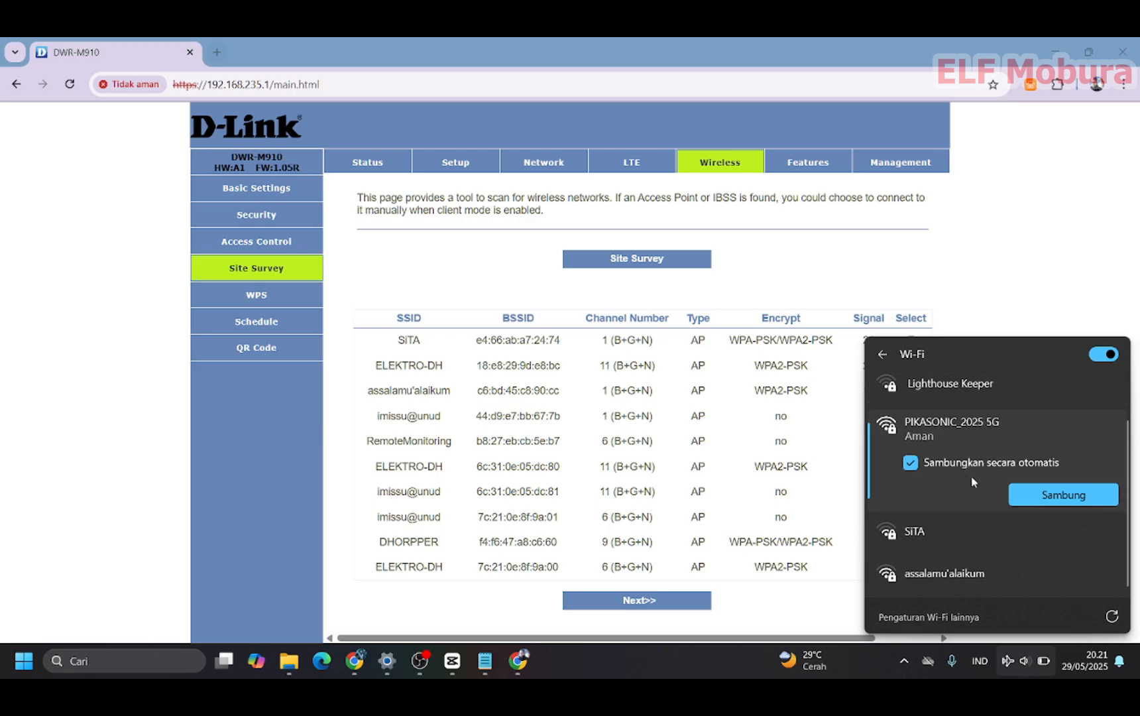
pyautogui.click(988, 285)
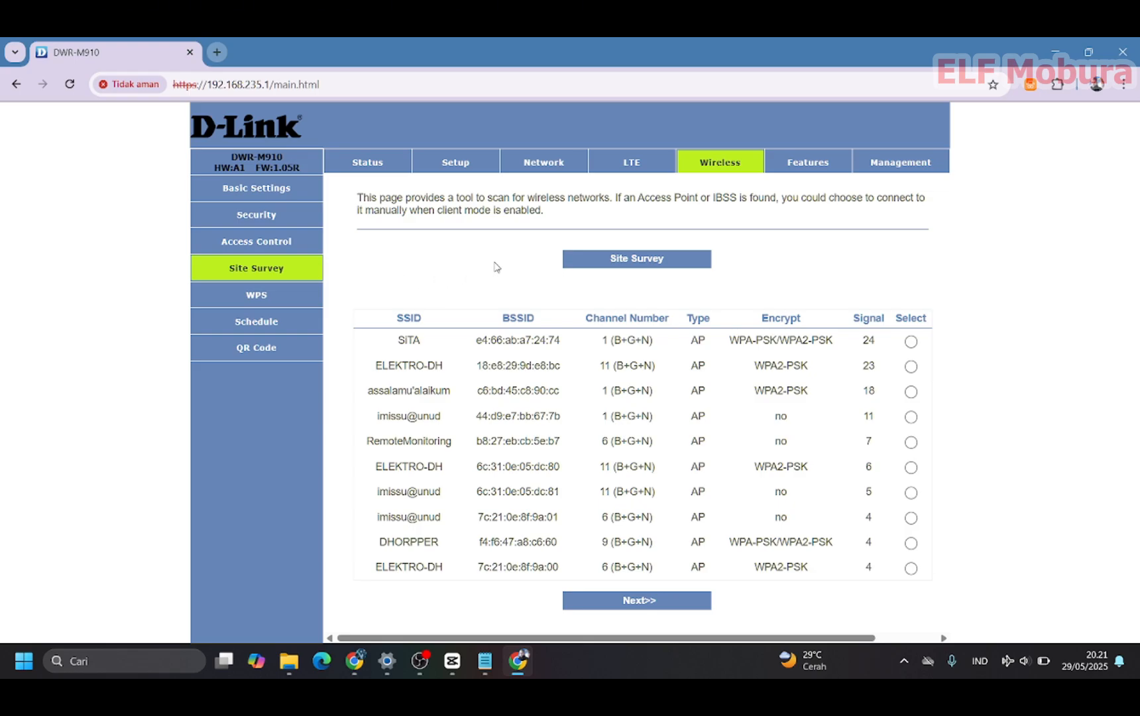
# Run a new site survey to scan for nearby wireless networks.
pyautogui.click(626, 262)
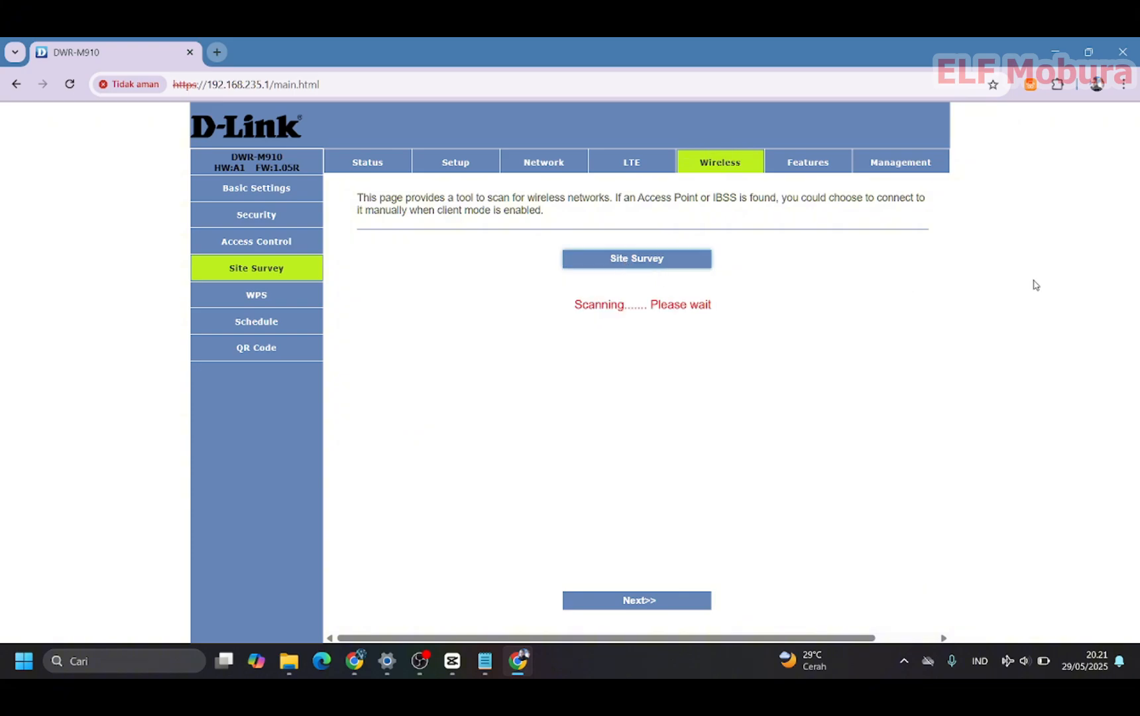